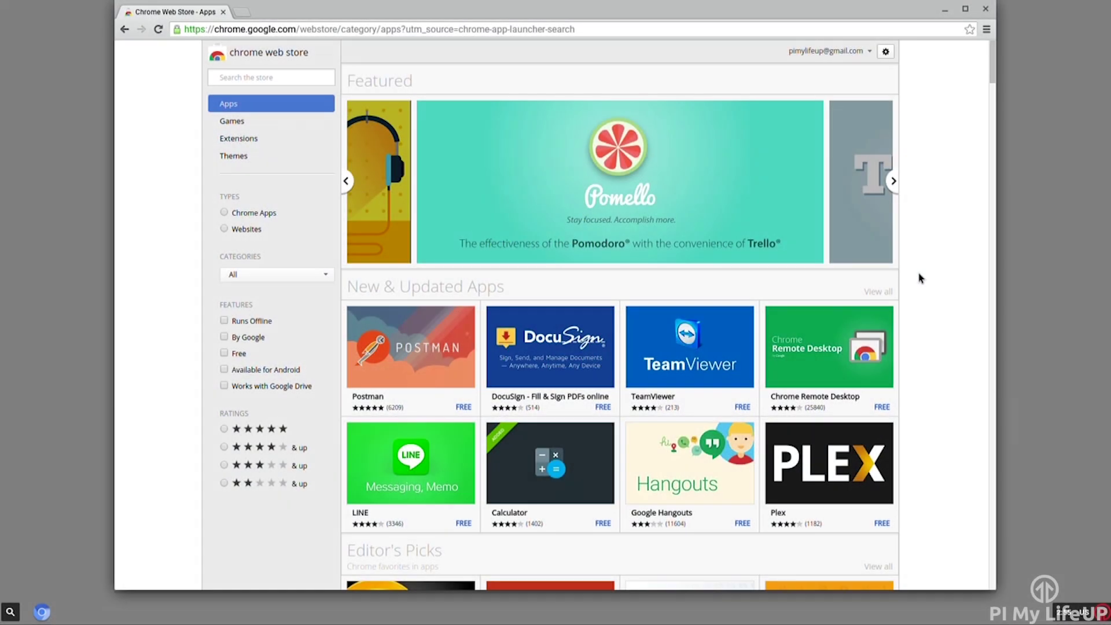
Find the SoundCloud app in the Chrome Web Store, add it and launch it.
scroll(916, 281, down, 3)
scroll(916, 280, down, 6)
scroll(919, 272, down, 7)
scroll(917, 278, down, 7)
scroll(913, 282, down, 8)
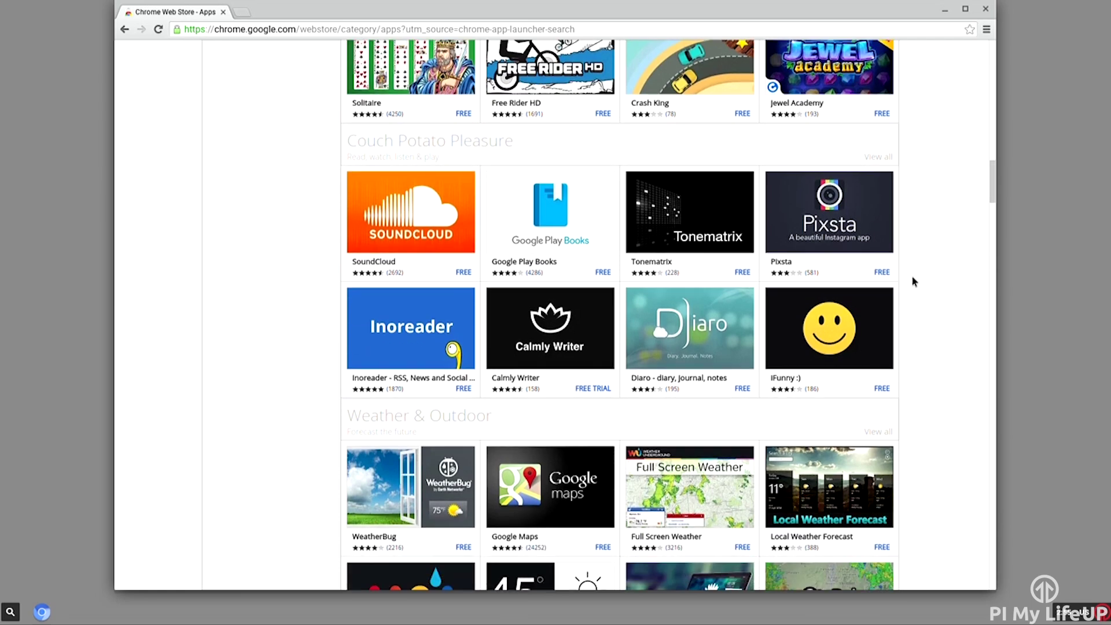
scroll(911, 279, down, 8)
scroll(908, 279, down, 11)
scroll(903, 283, down, 11)
scroll(903, 280, down, 11)
scroll(942, 331, down, 15)
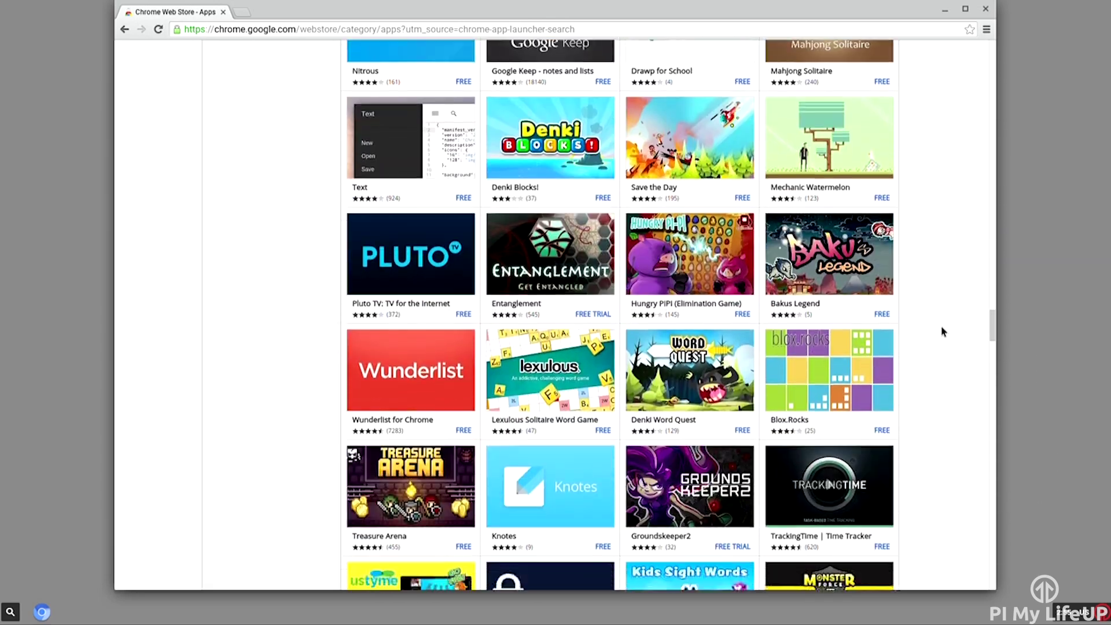
scroll(942, 327, down, 17)
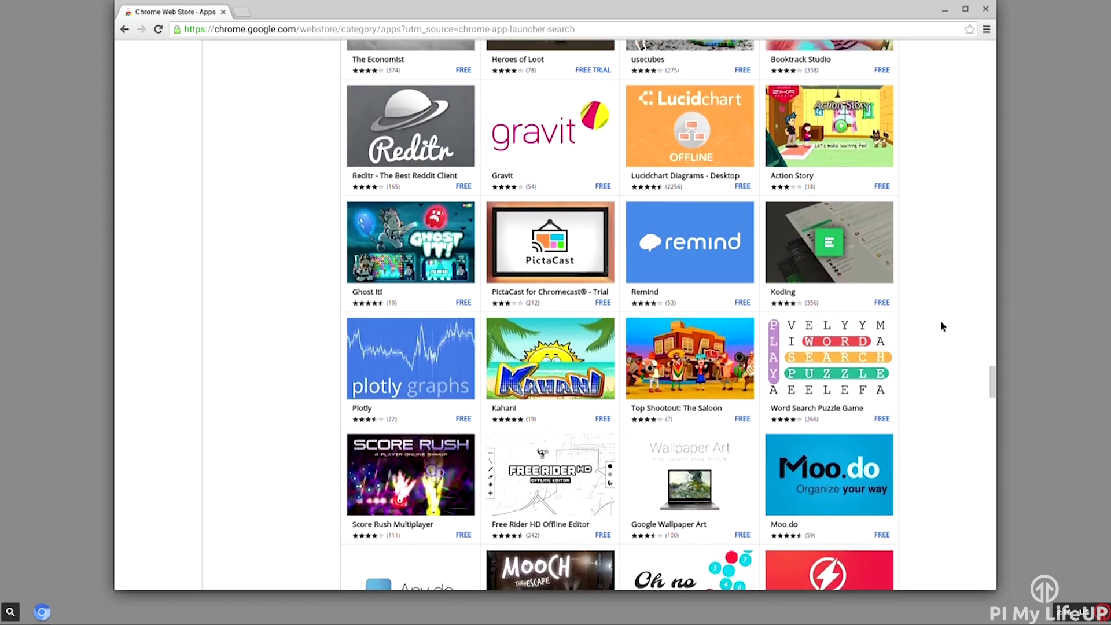
scroll(943, 325, down, 2)
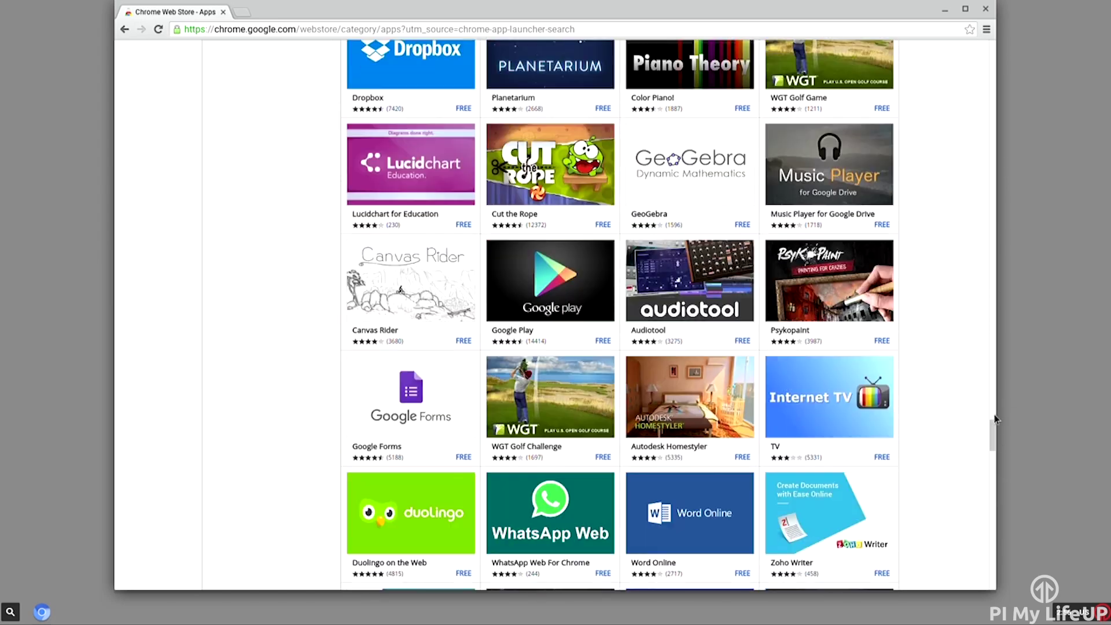
drag(992, 433, 940, 153)
click(375, 462)
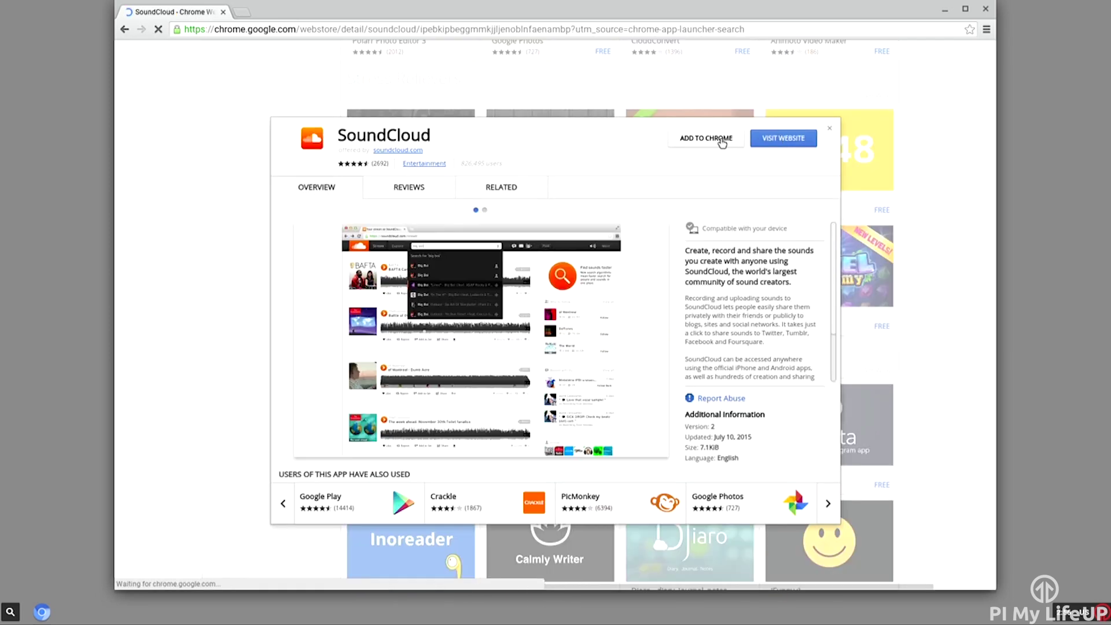
click(717, 139)
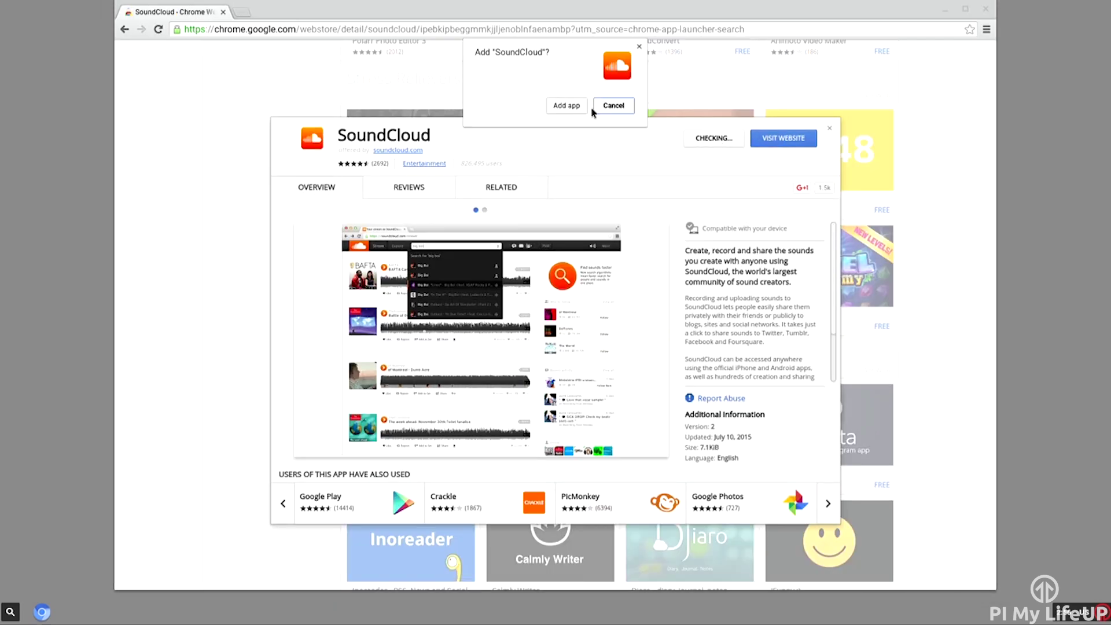
click(576, 109)
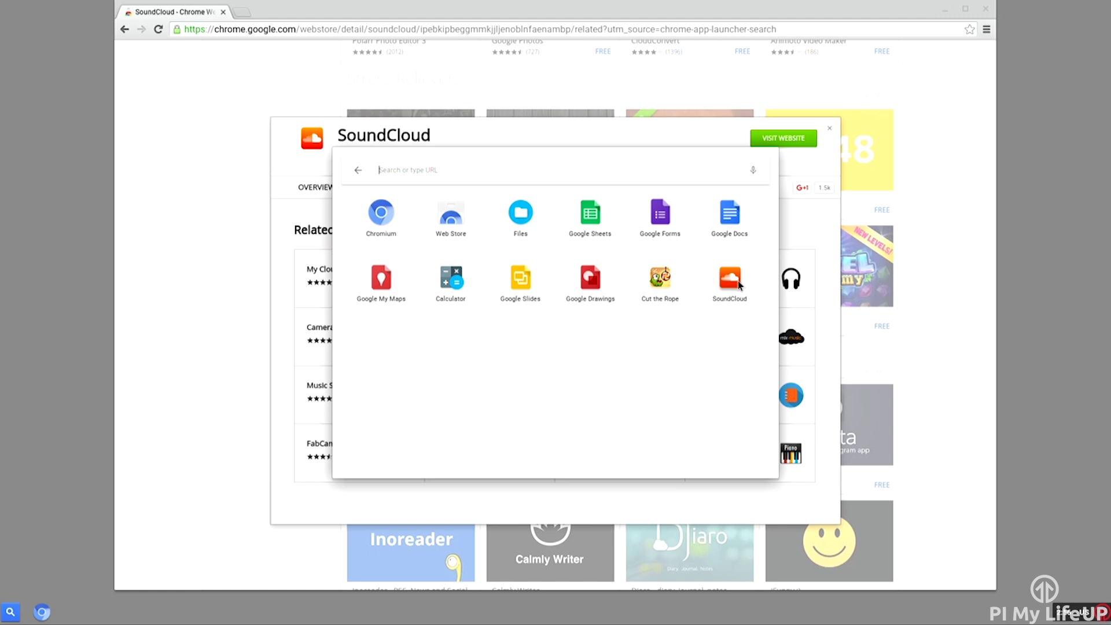
click(739, 285)
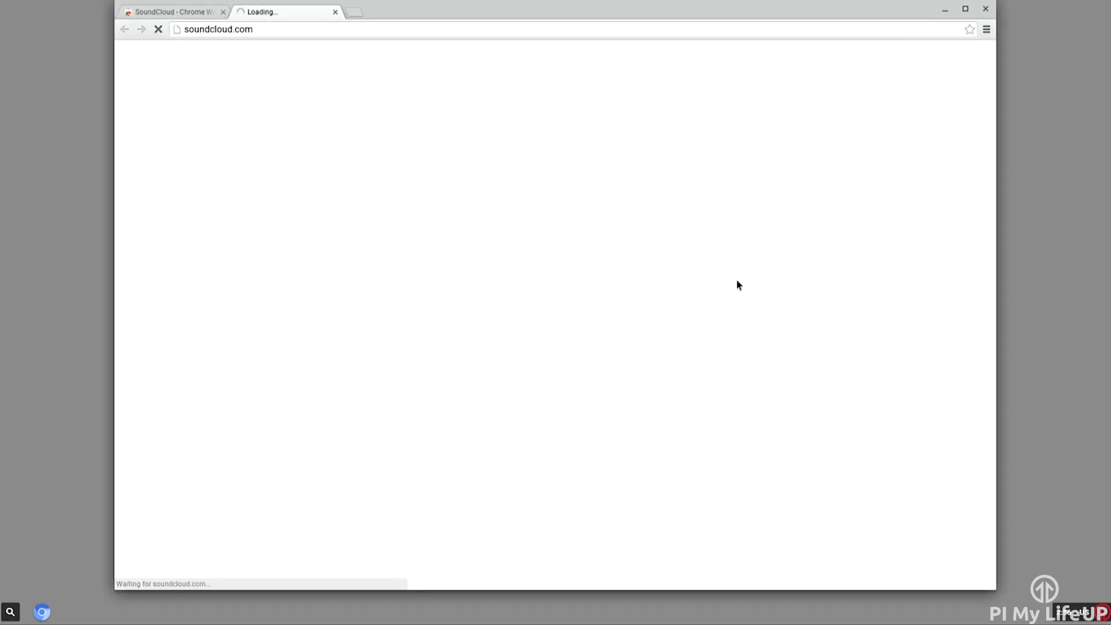
Back in the Web Store, add the YouTube app as well.
click(196, 16)
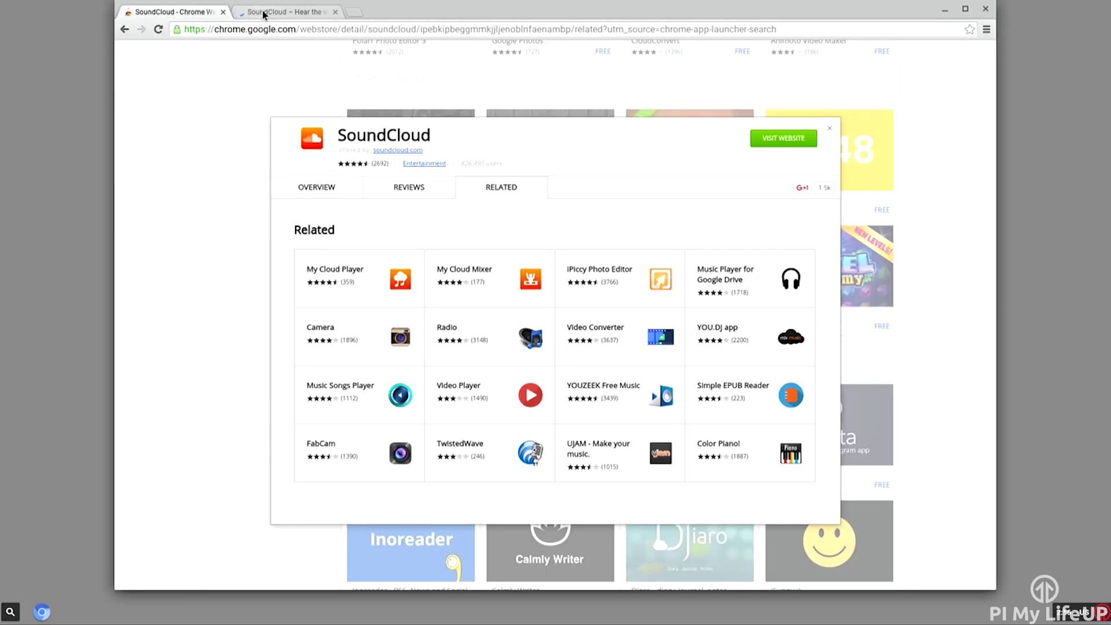
click(829, 130)
click(818, 169)
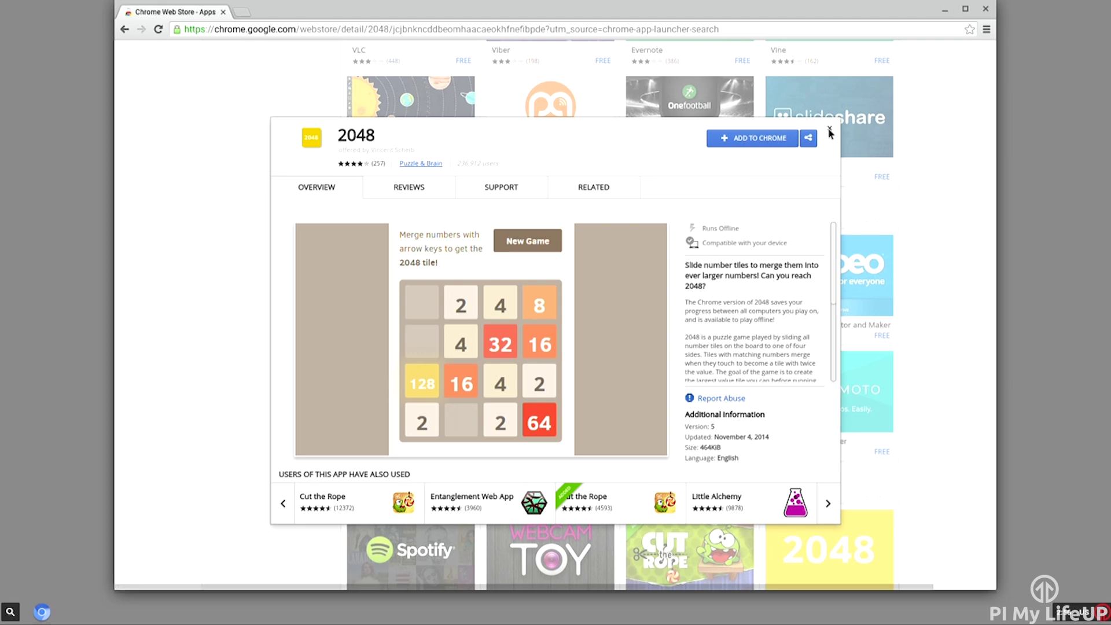
click(831, 131)
scroll(593, 208, up, 3)
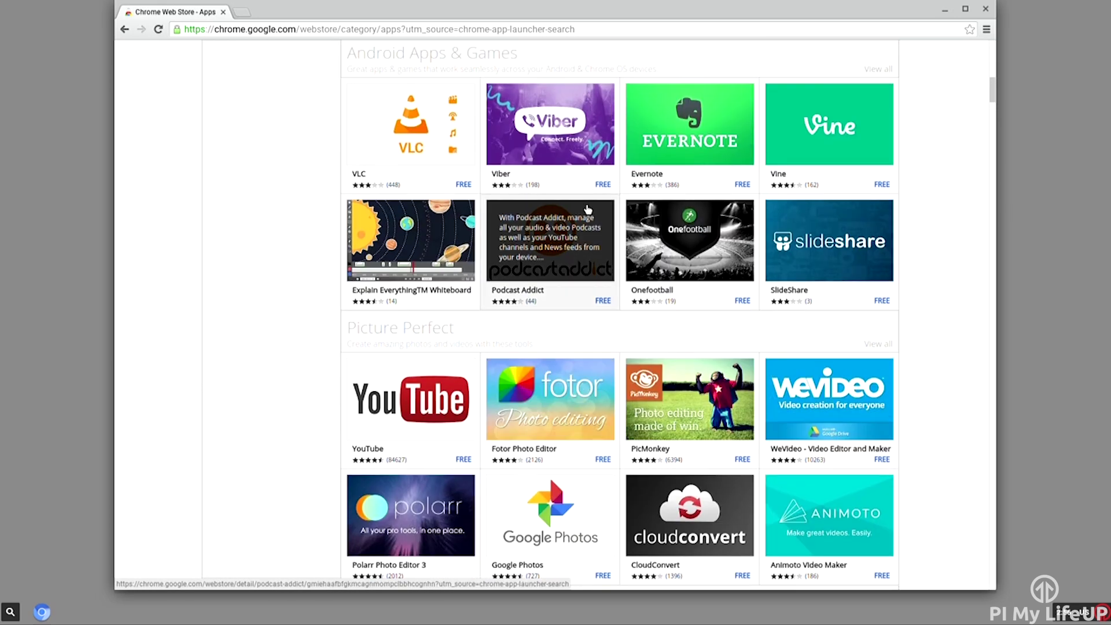
click(433, 427)
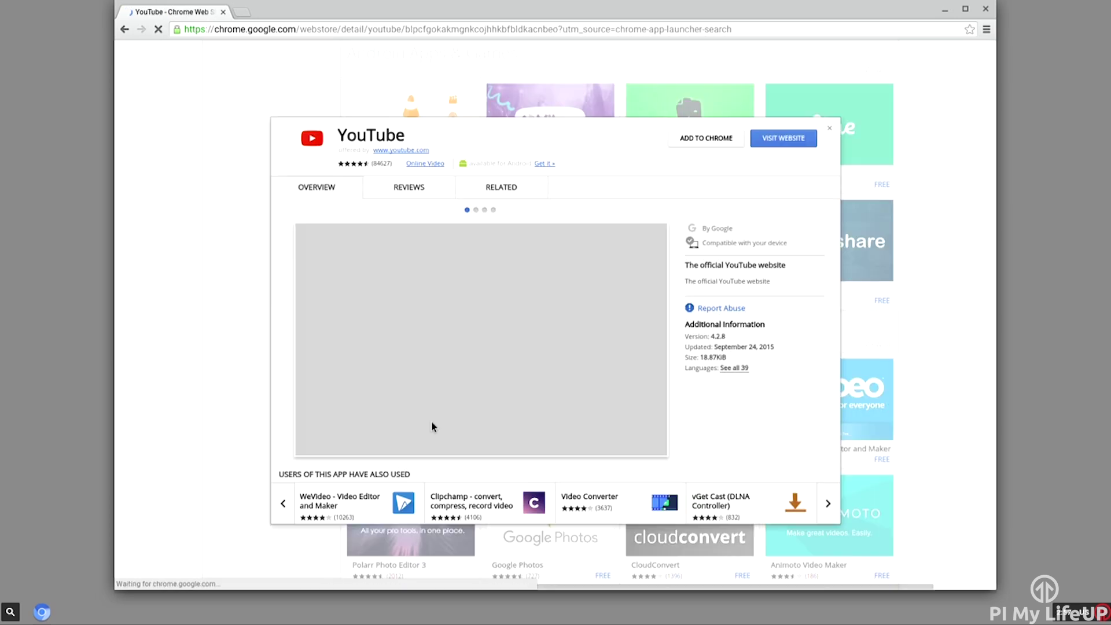
click(718, 138)
click(568, 108)
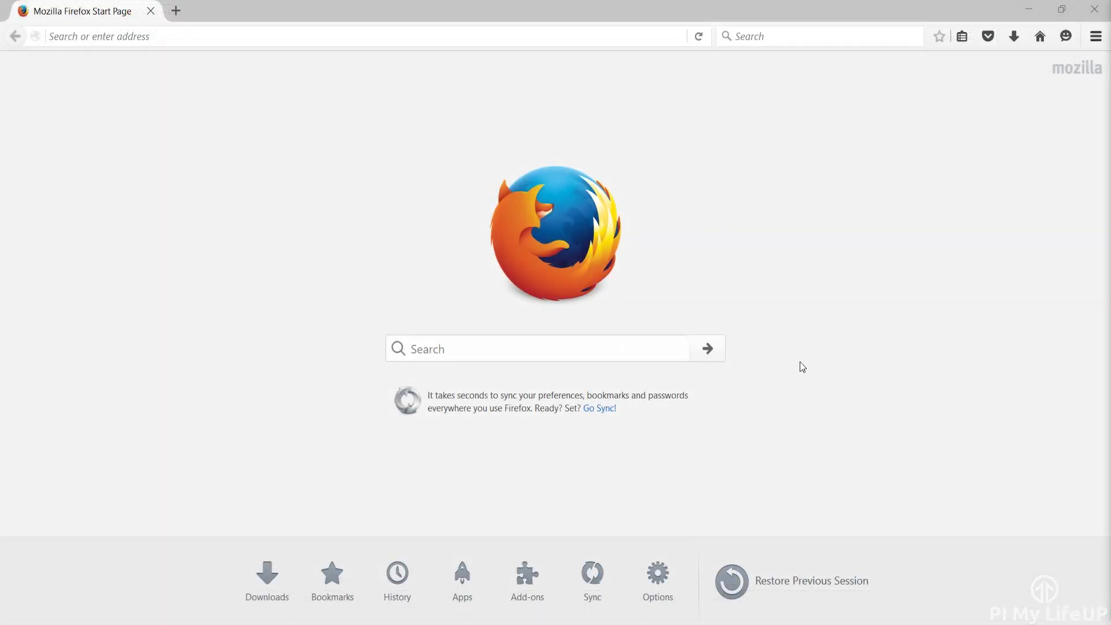
Load pimylifeup.com and open its Raspberry Pi Chromium installation article.
click(276, 40)
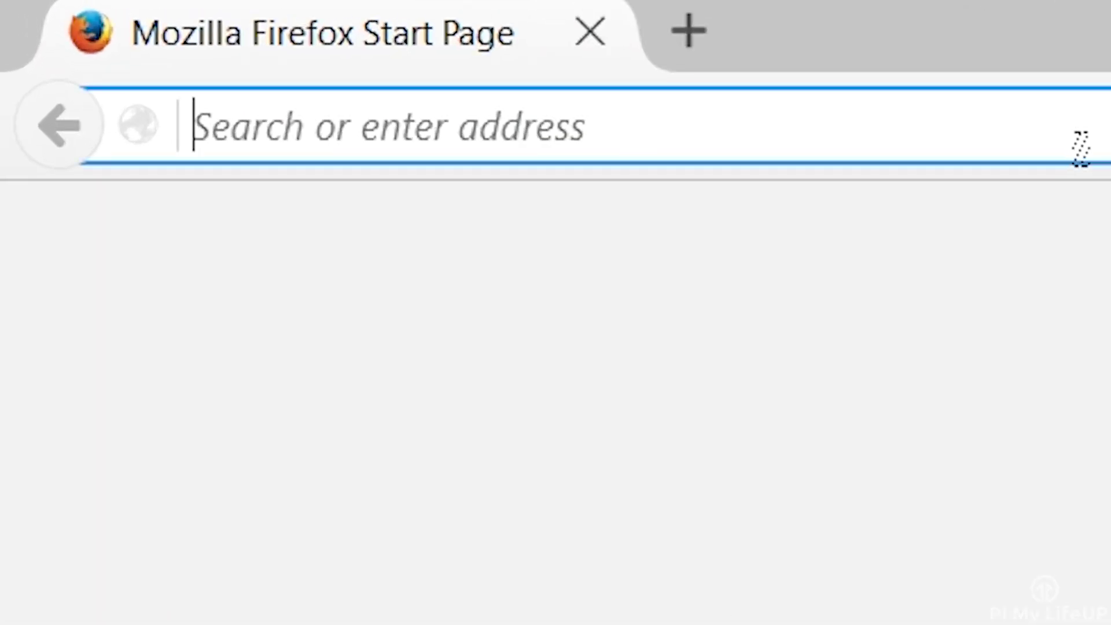
text(pi)
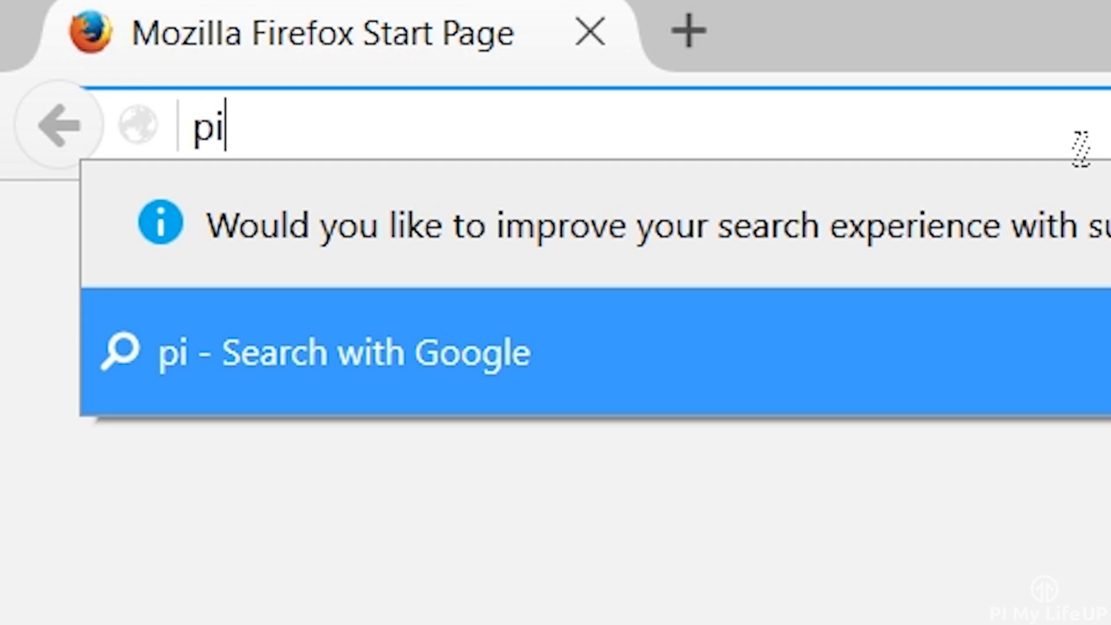
text(mylifeup.com)
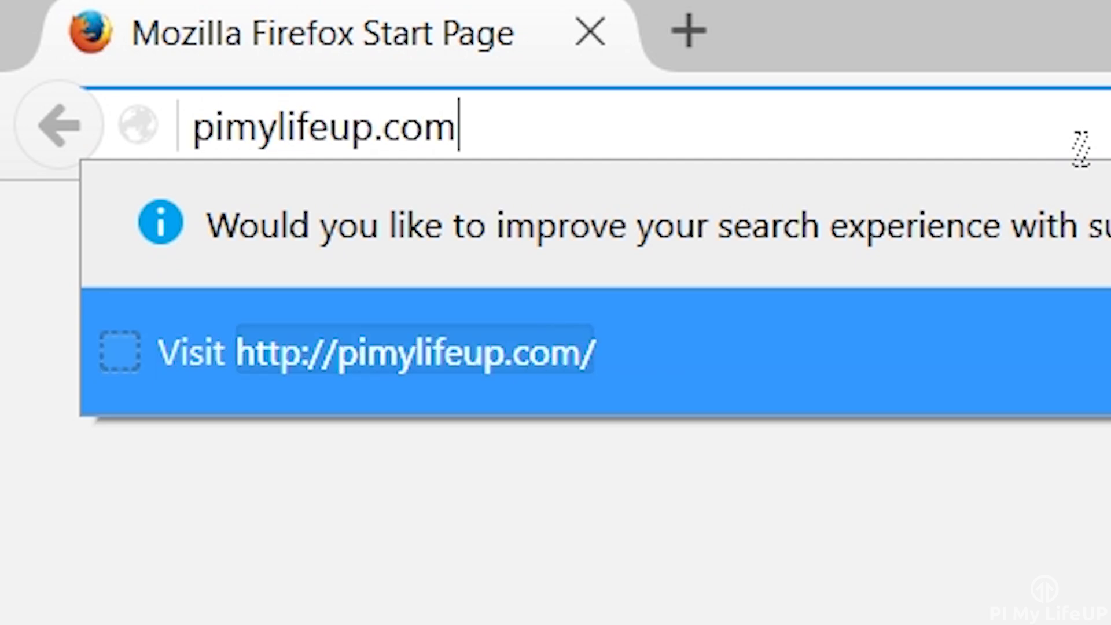
key(Return)
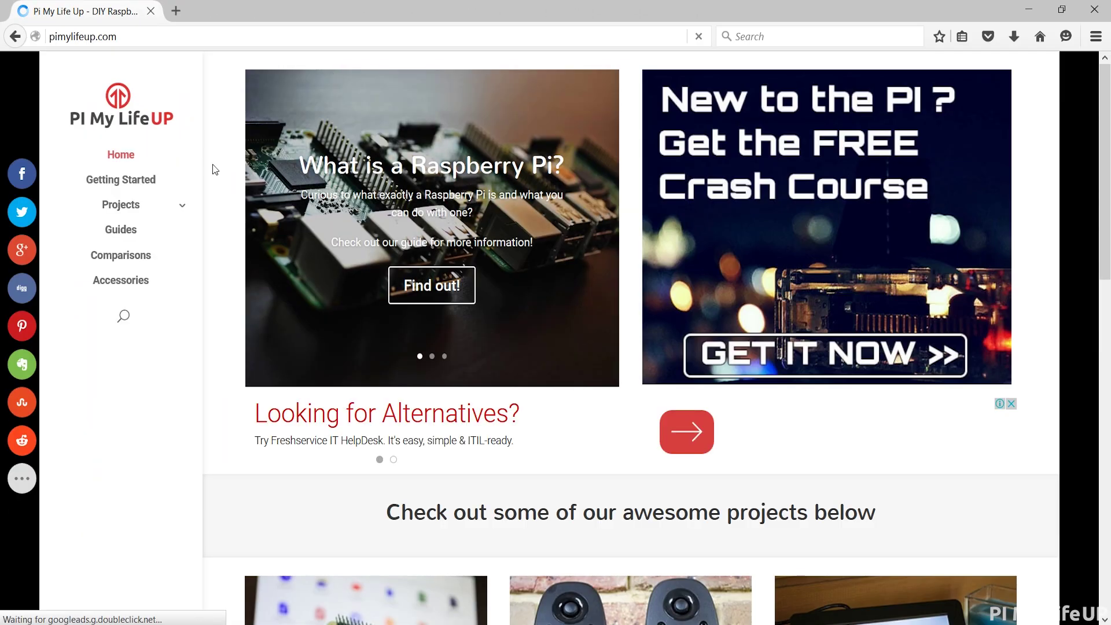
scroll(363, 260, down, 8)
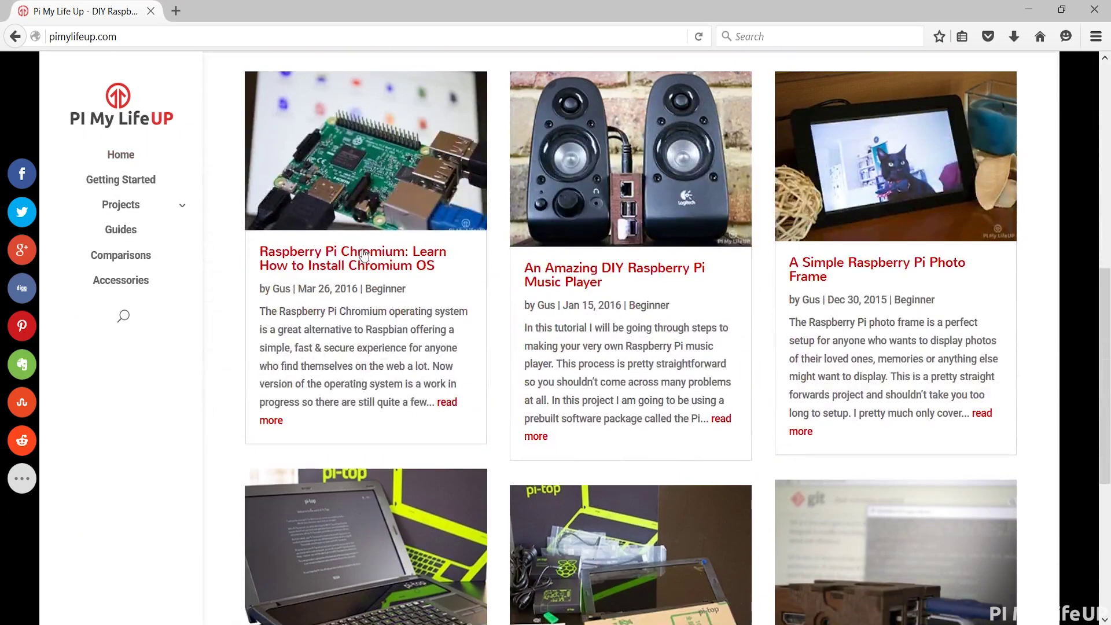
click(363, 260)
Download the Lenny Bruce 0.4 Chromium OS image linked in the guide.
scroll(365, 281, down, 10)
scroll(366, 283, down, 5)
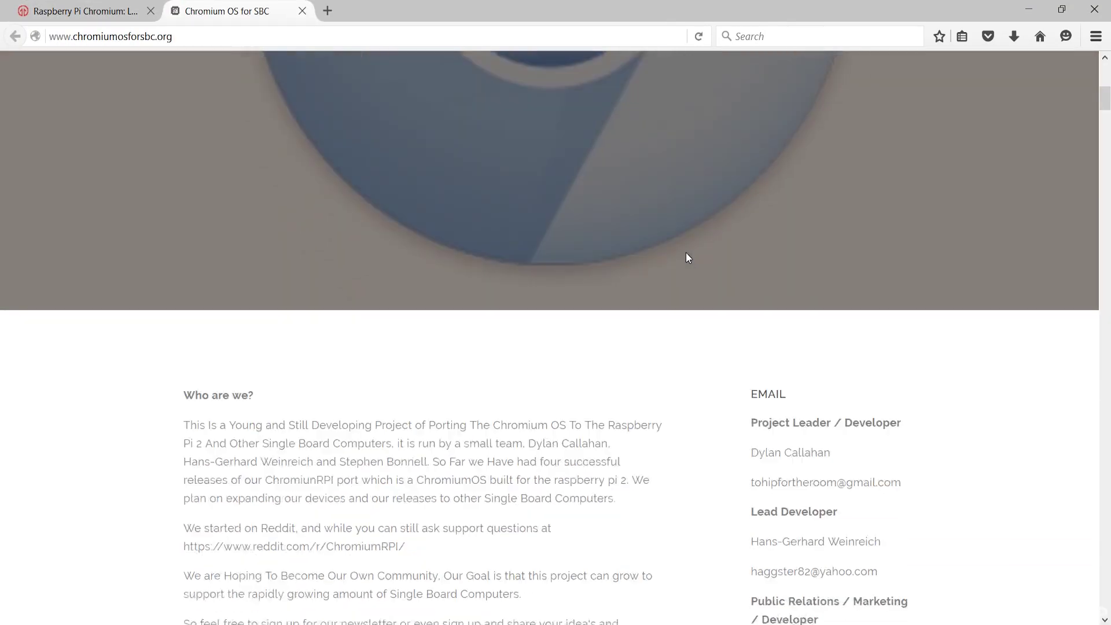
scroll(681, 257, down, 20)
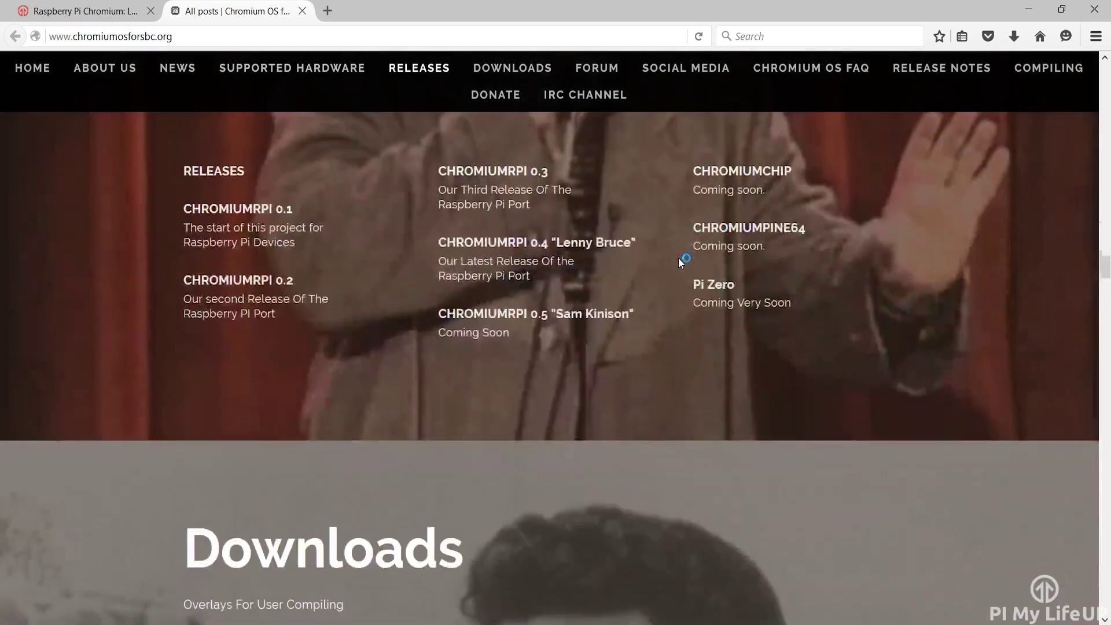
scroll(677, 258, down, 3)
scroll(675, 258, up, 1)
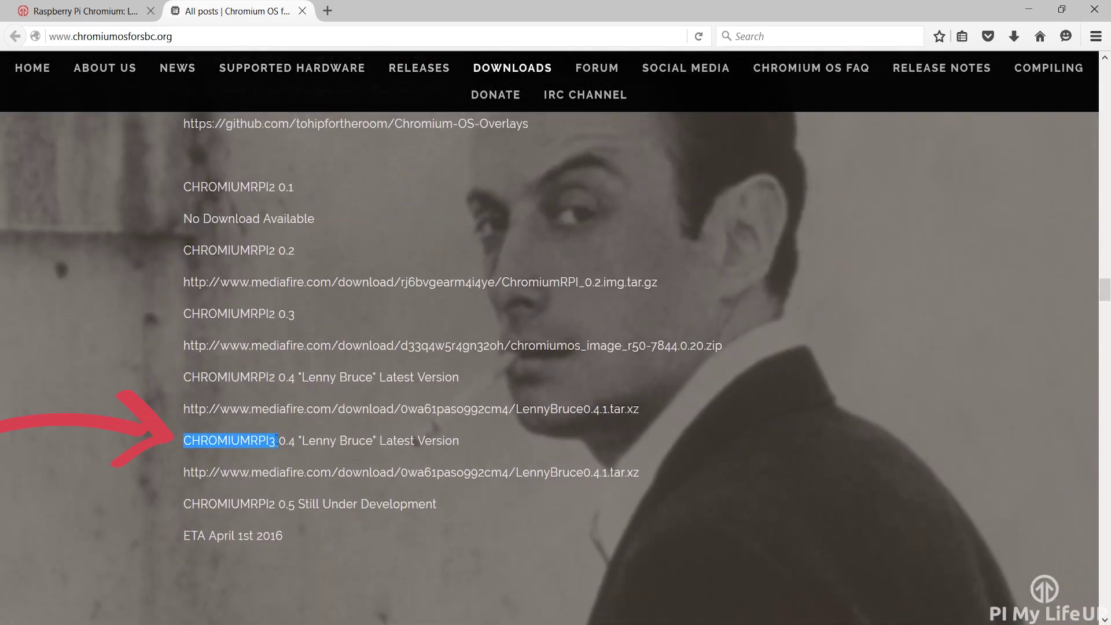
click(376, 470)
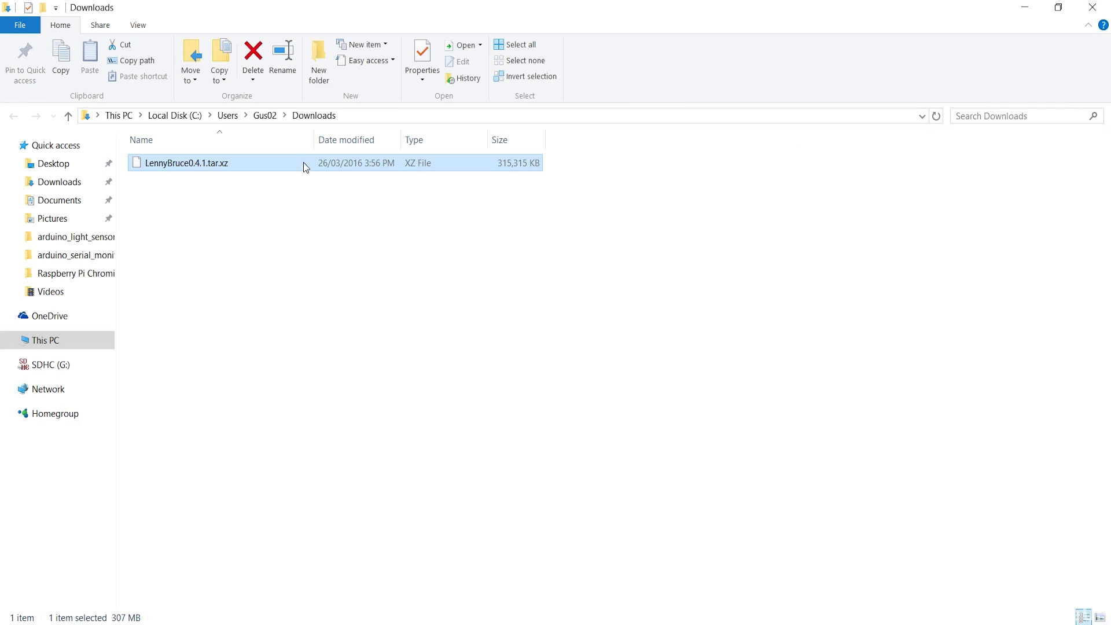
Extract LennyBruce0.4.1.tar.xz into Downloads with 7-Zip, then bring up options for the resulting .tar.
right_click(304, 164)
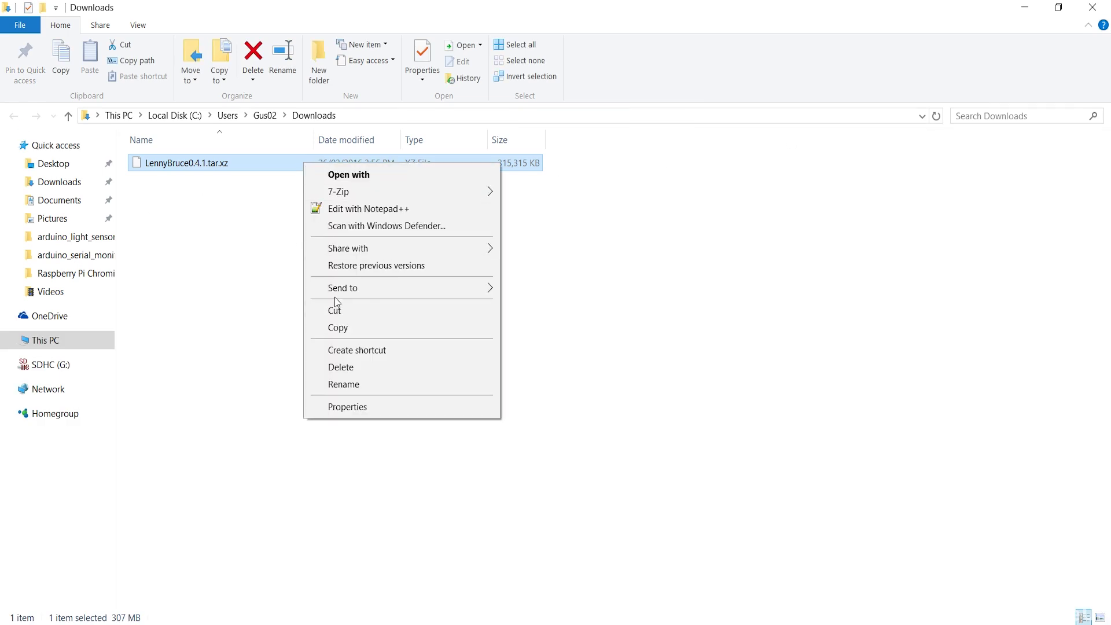
mouse_move(486, 192)
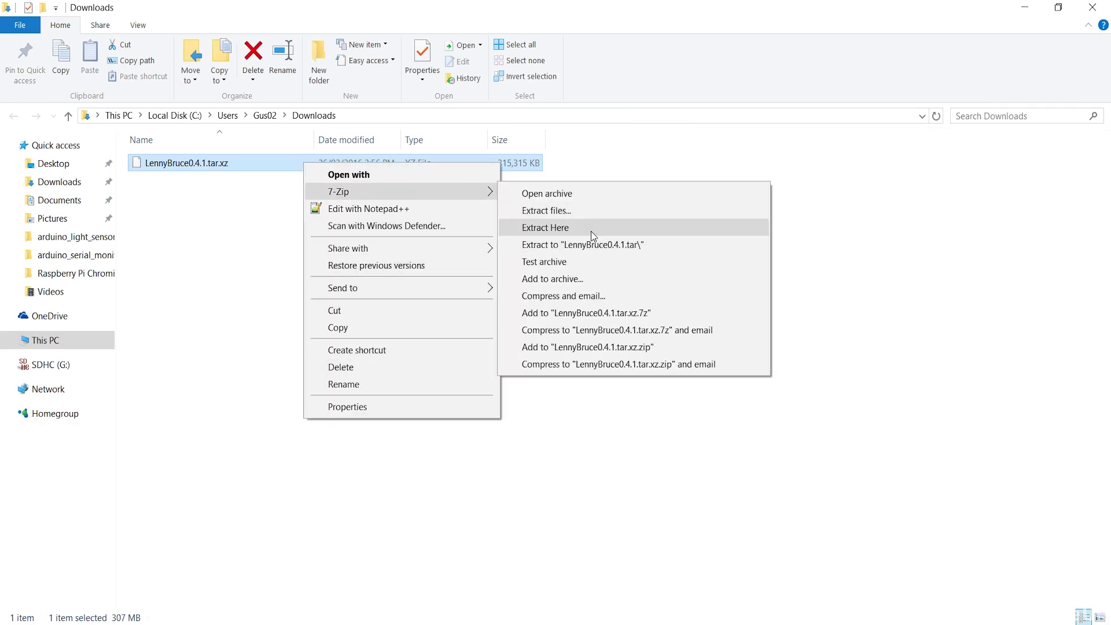
click(592, 227)
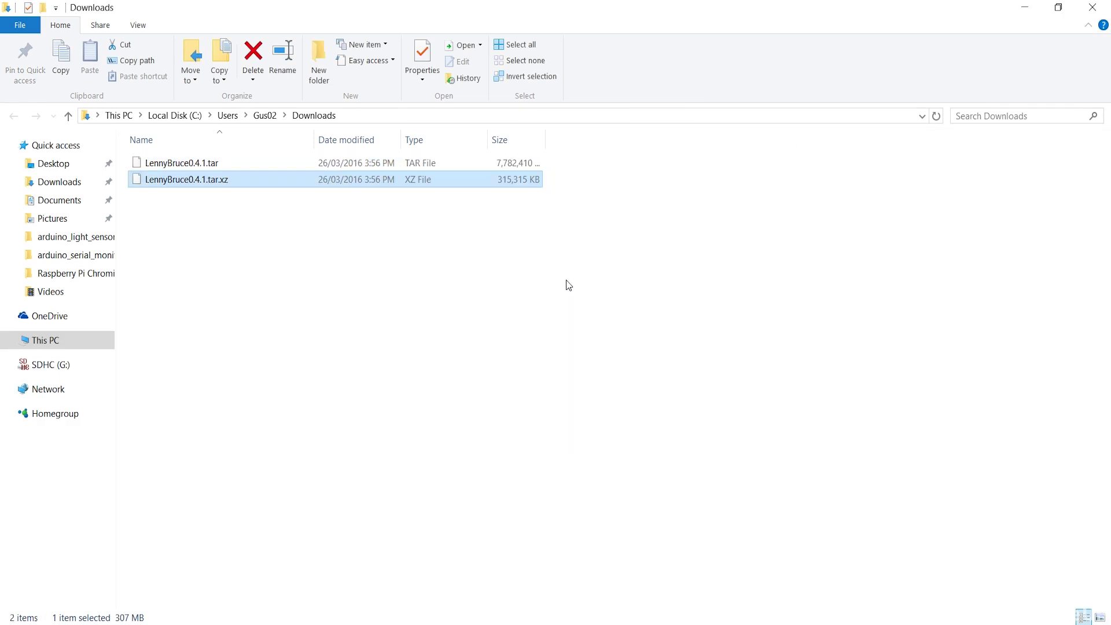
right_click(474, 163)
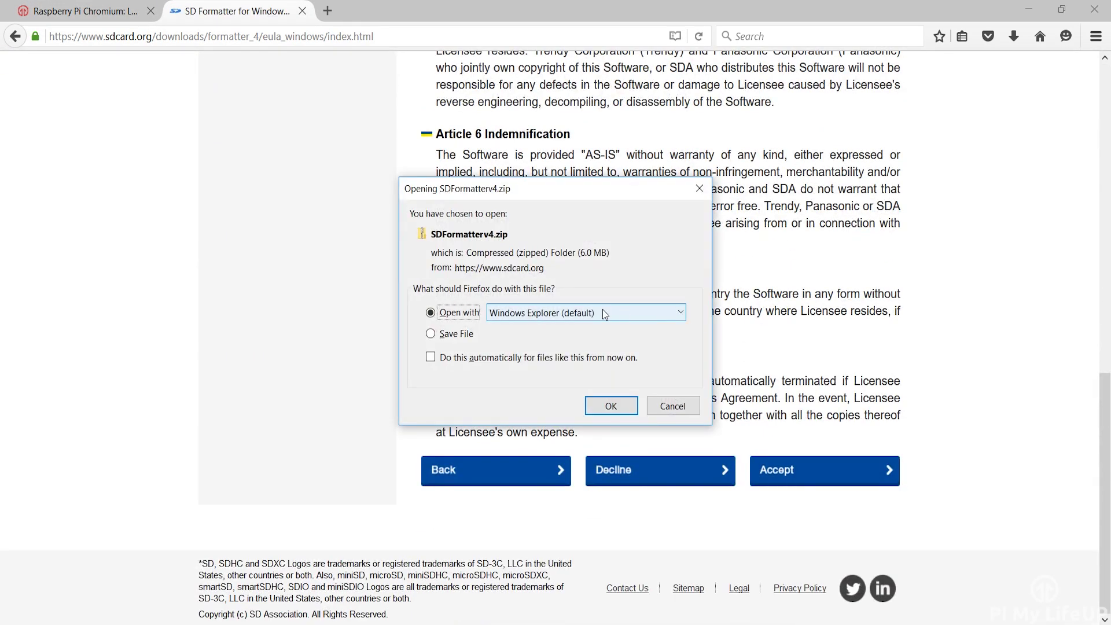
Open the downloaded SDFormatterv4.zip and start installing SDFormatter.
click(623, 408)
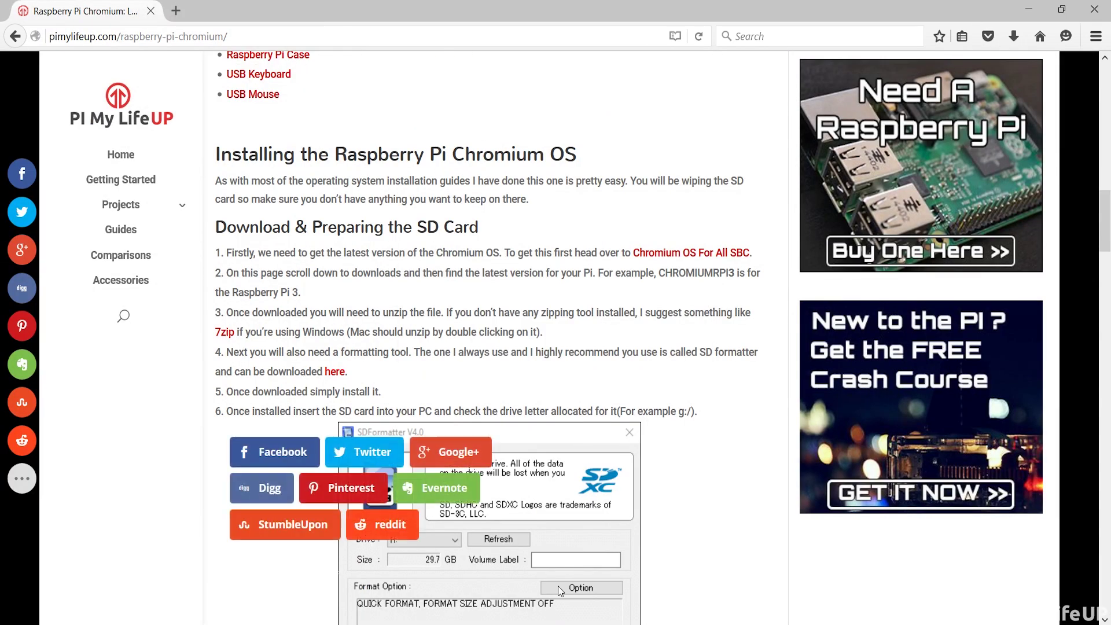
click(635, 440)
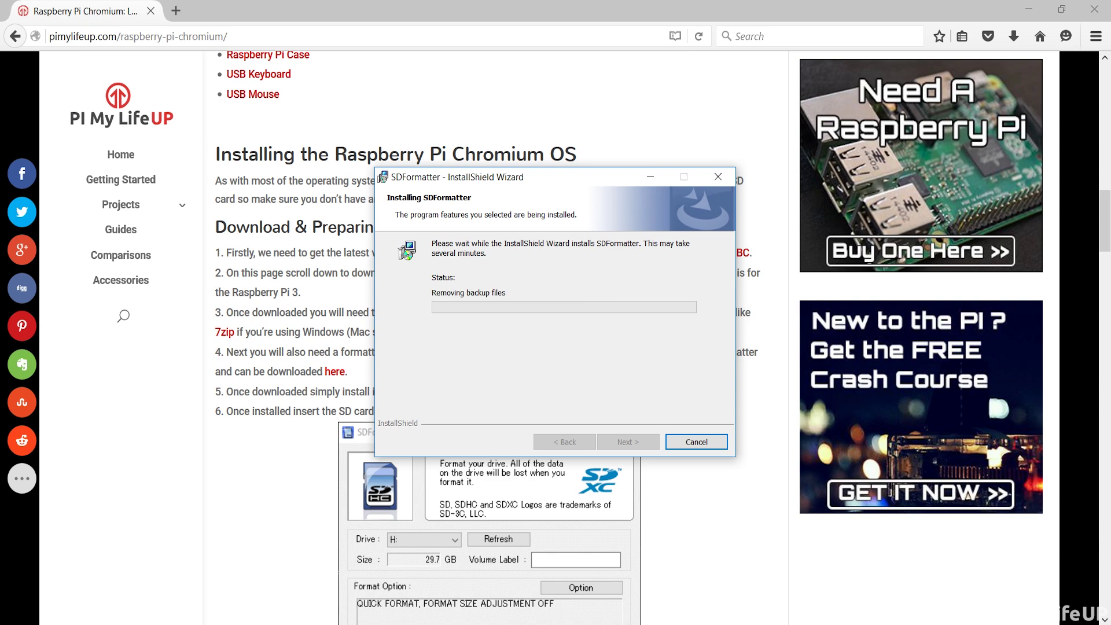
Close the finished SDFormatter installer and show This PC with the SDHC (G:) card.
click(628, 441)
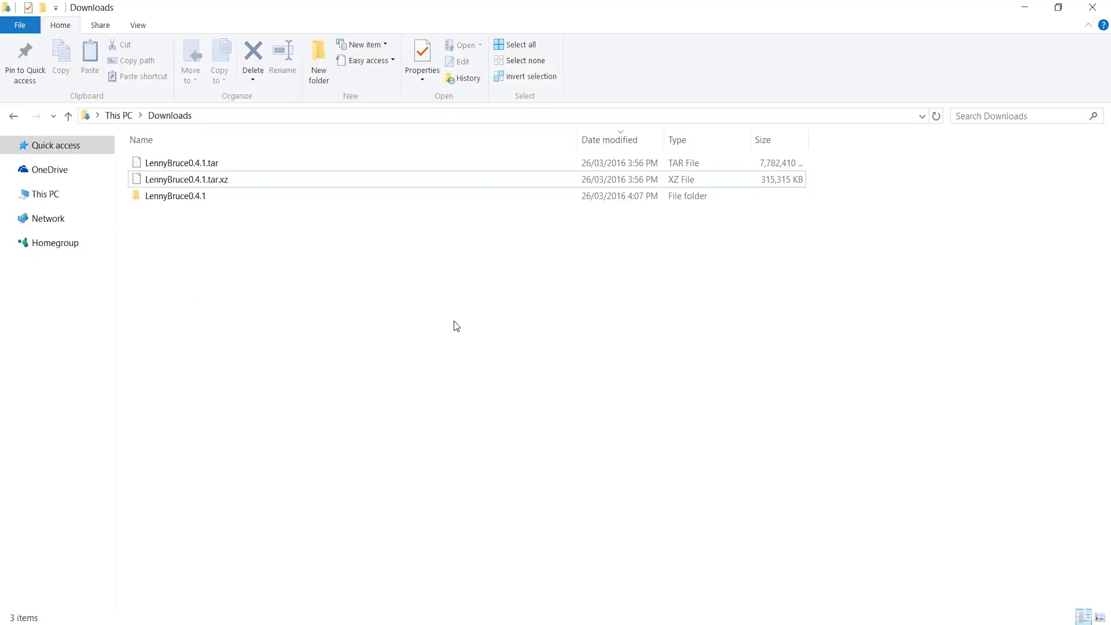
click(68, 193)
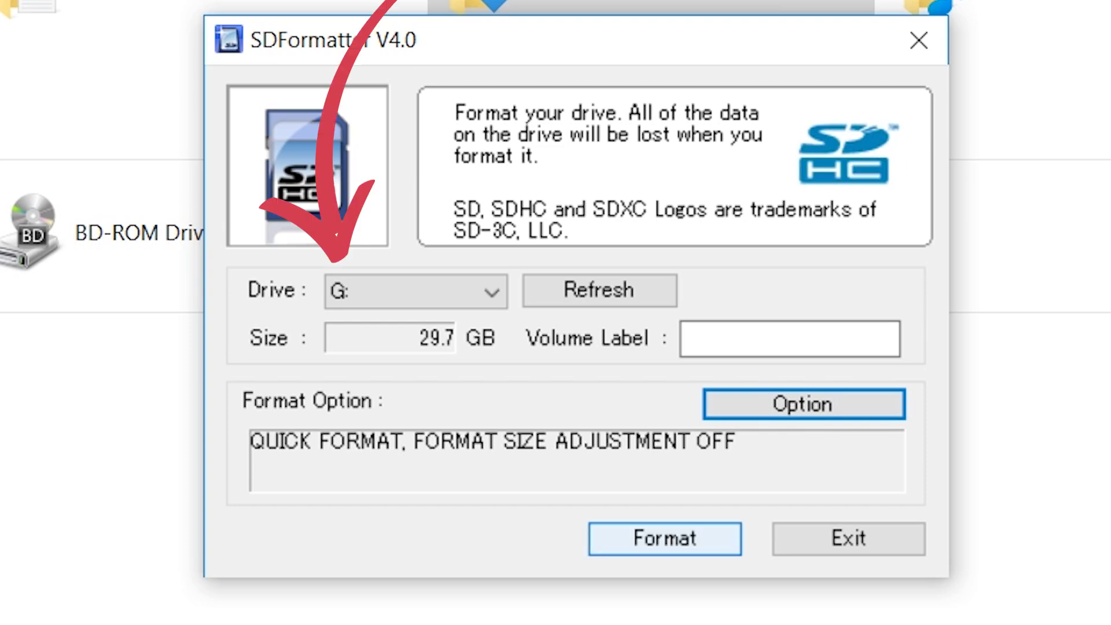
Quick-format the G: card in SDFormatter, then close the program.
click(659, 540)
click(635, 397)
click(634, 397)
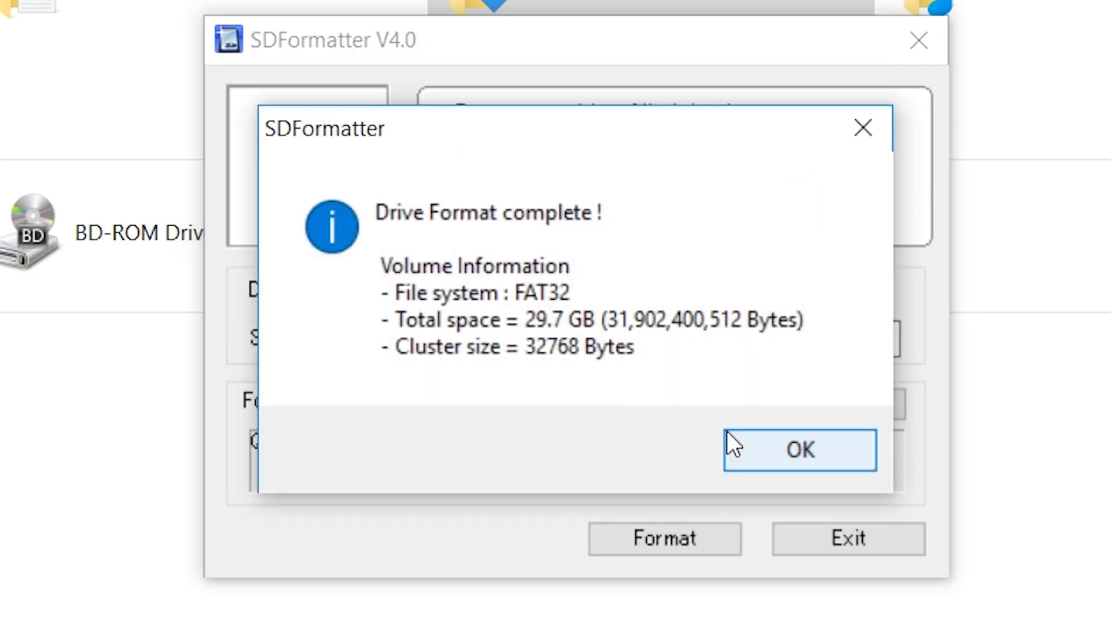
click(743, 440)
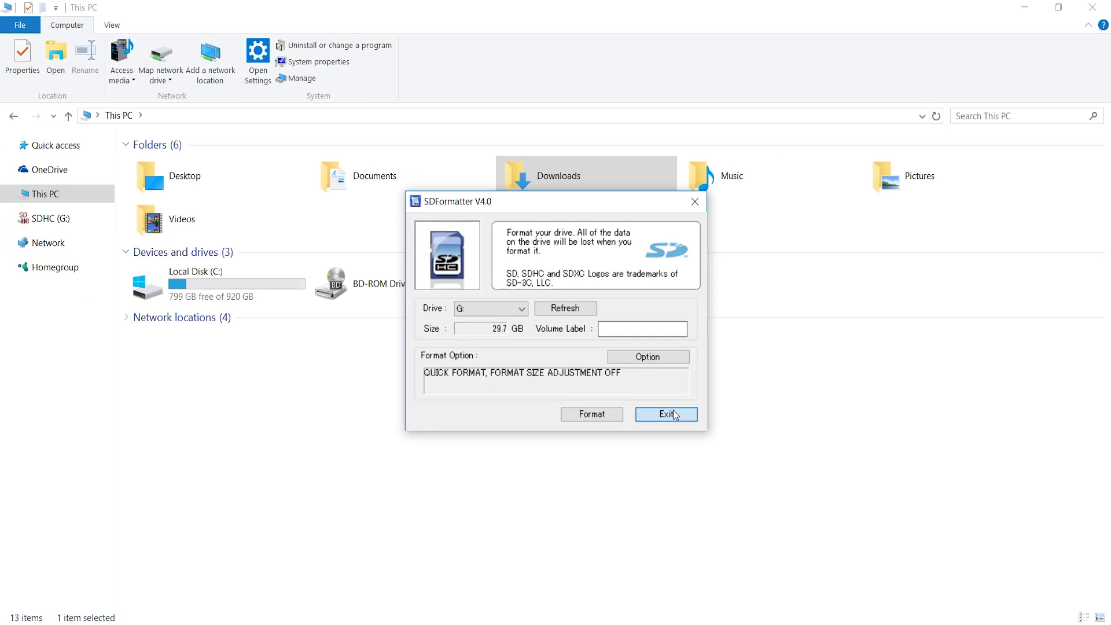
click(804, 501)
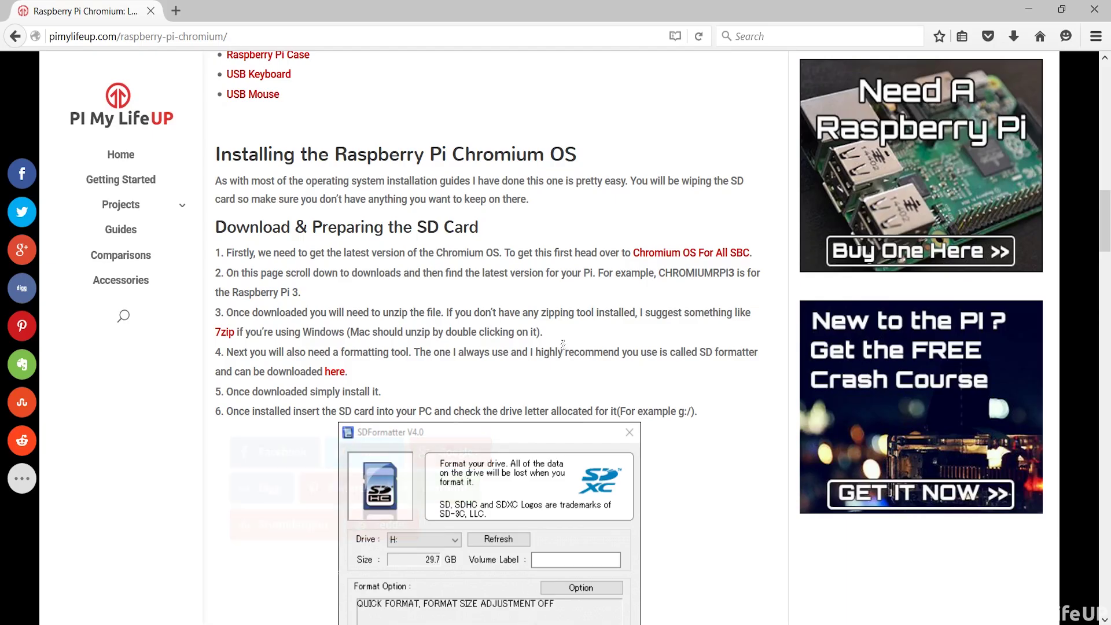
Download win32diskimager from its download page and run the installer.
scroll(561, 348, down, 7)
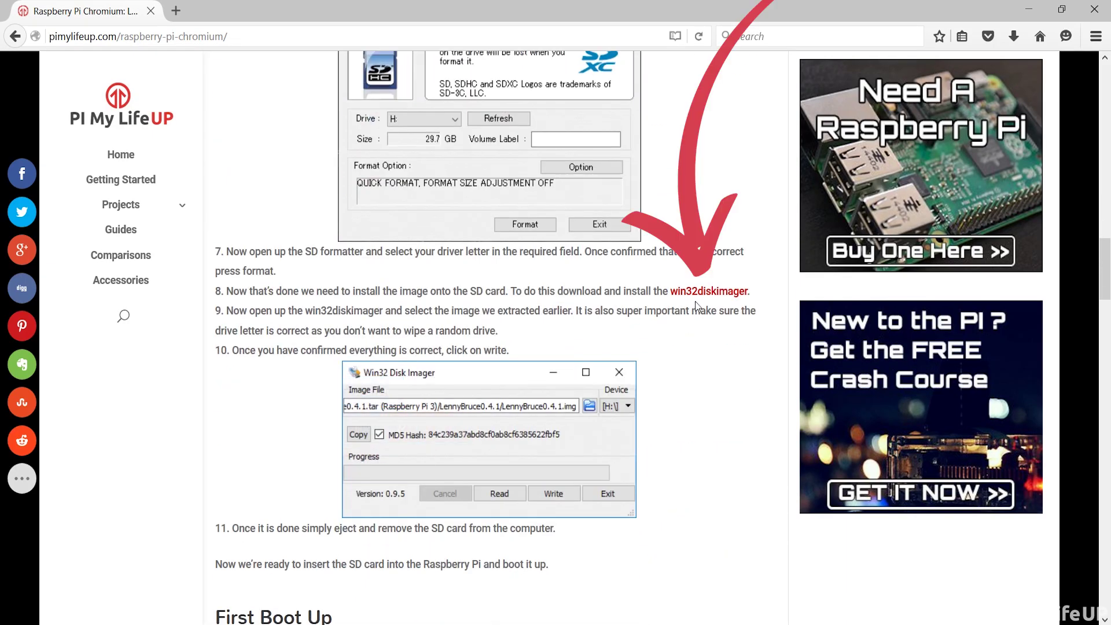
click(696, 300)
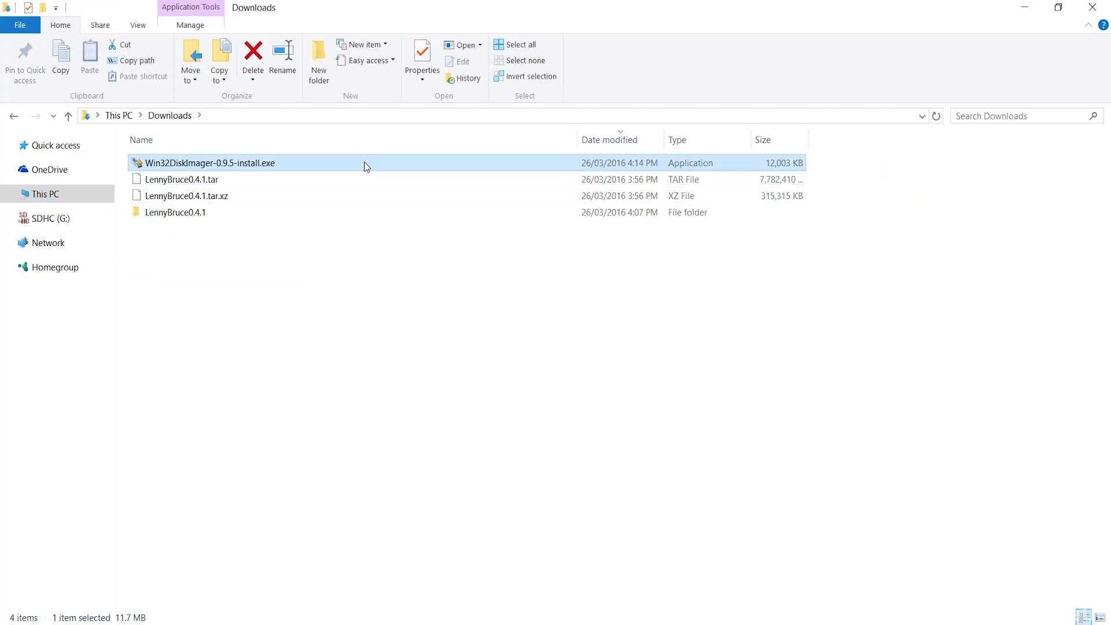
double_click(364, 162)
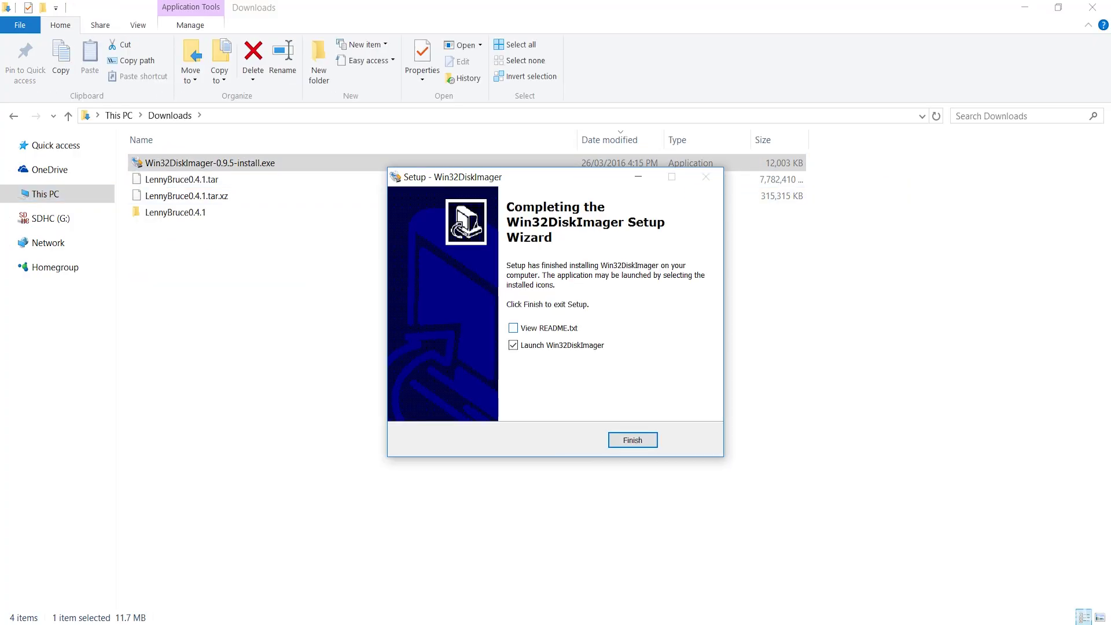
Launch Win32 Disk Imager and write LennyBruce0.4.1.img from the LennyBruce0.4.1 folder onto the G: card.
key(Return)
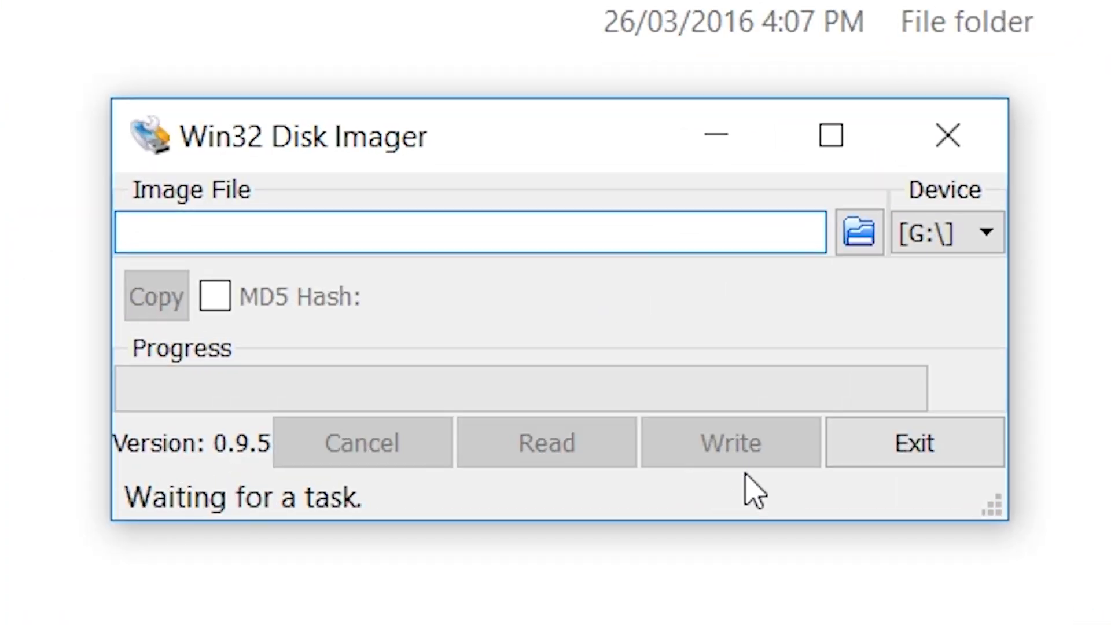
click(860, 235)
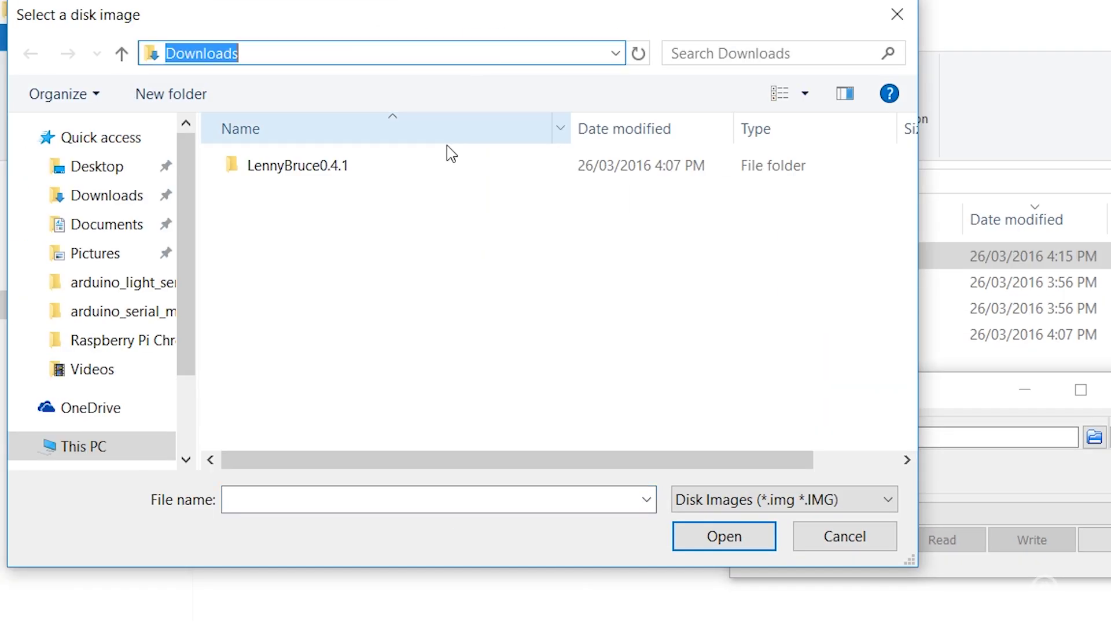
double_click(449, 154)
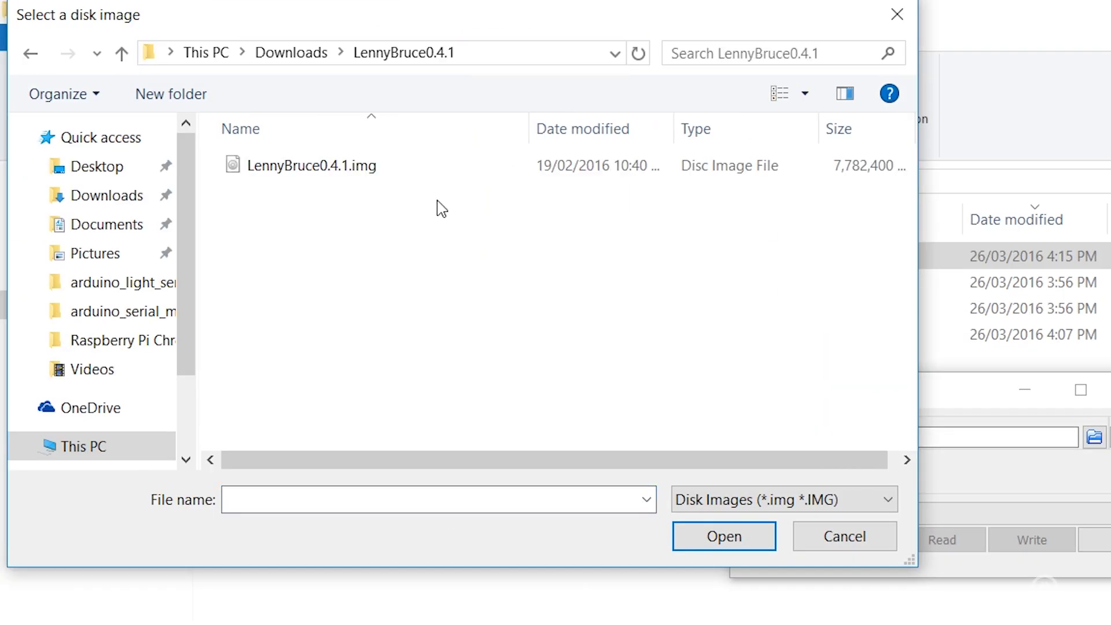
double_click(496, 171)
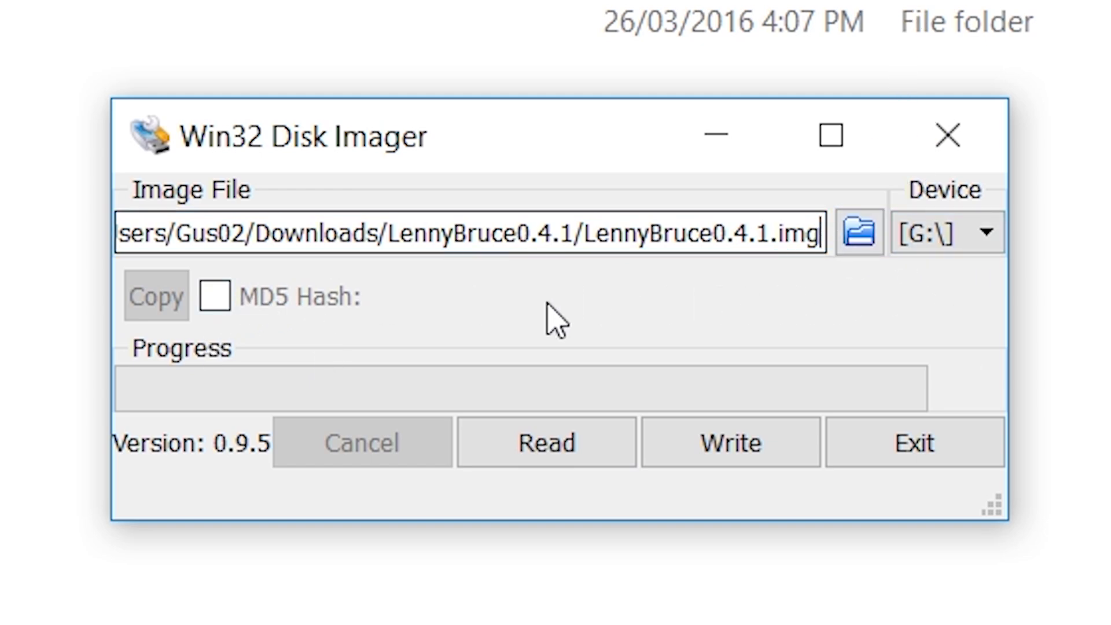
click(751, 467)
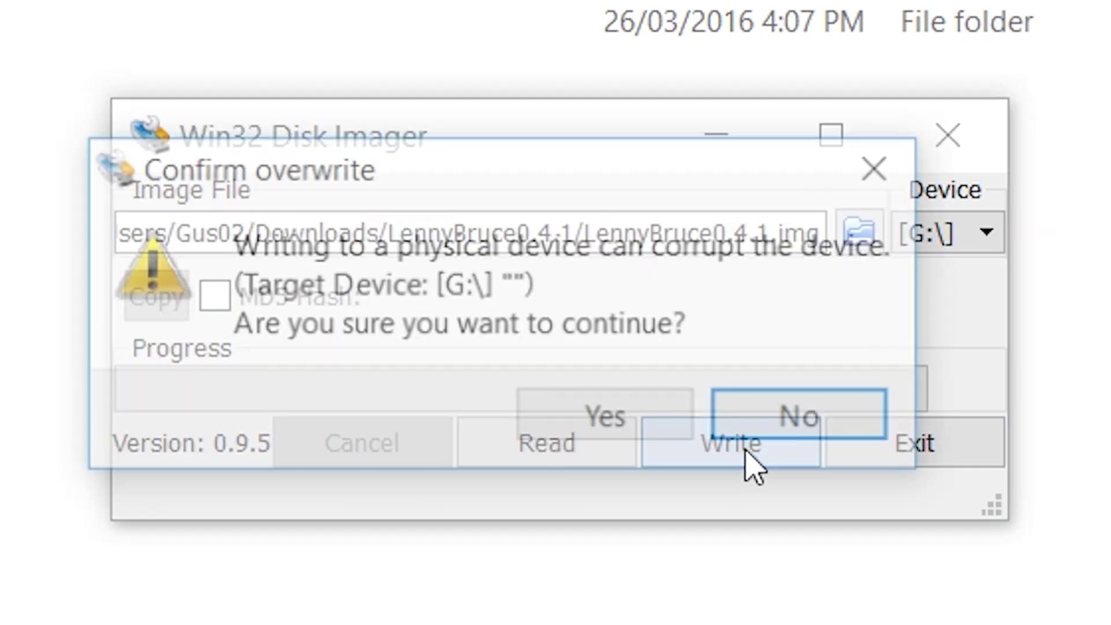
click(600, 424)
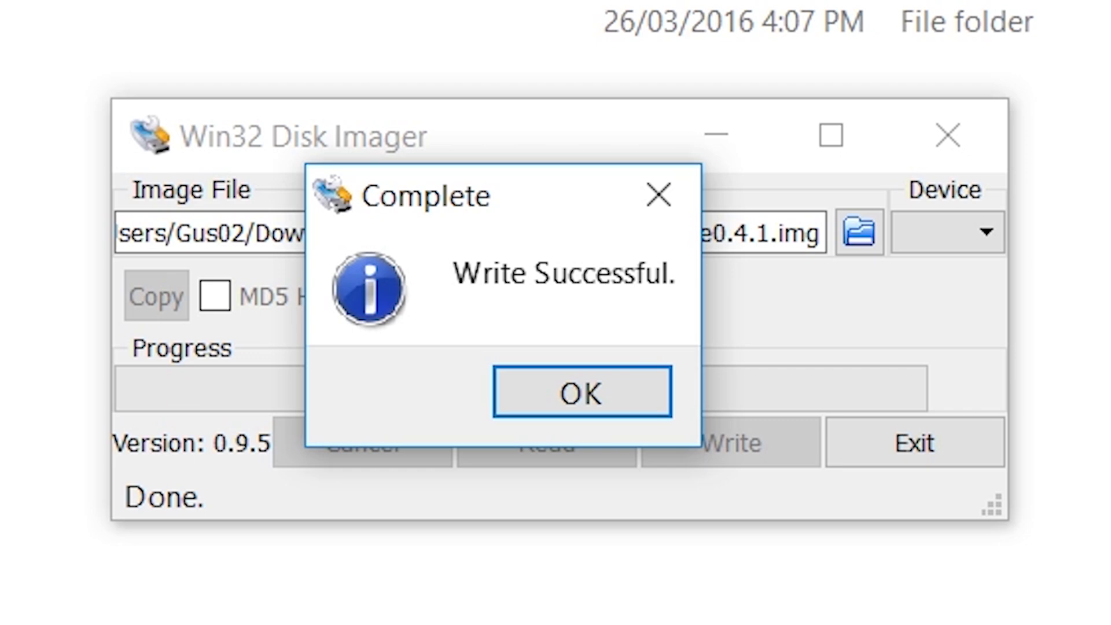
click(553, 387)
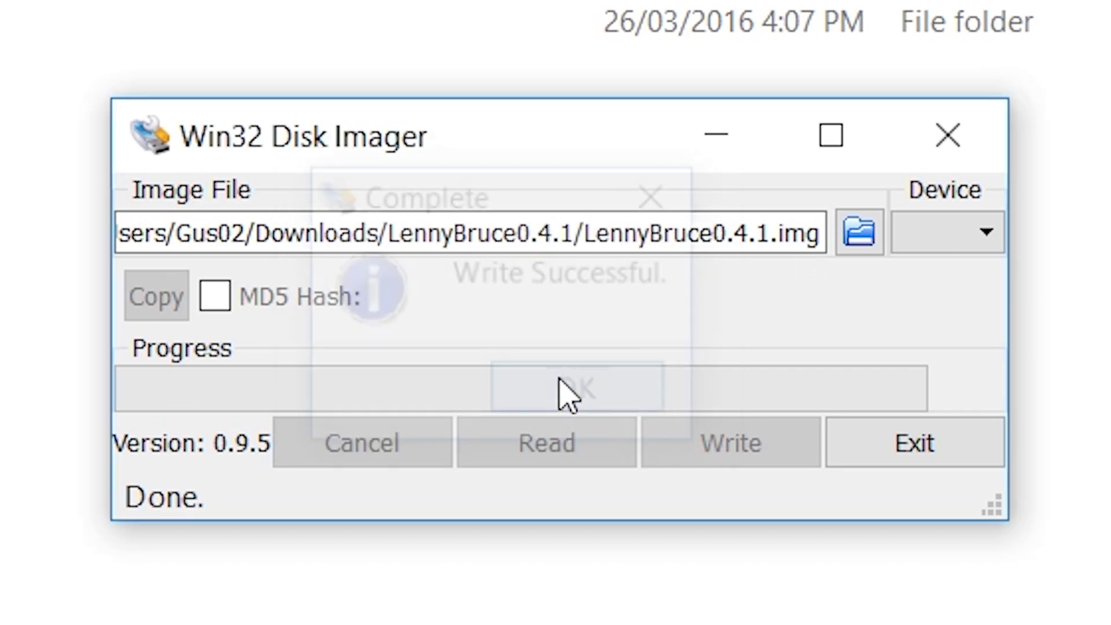
Close Win32 Disk Imager, then on the Chromium OS Welcome screen choose English (Australia) with a US keyboard.
click(901, 462)
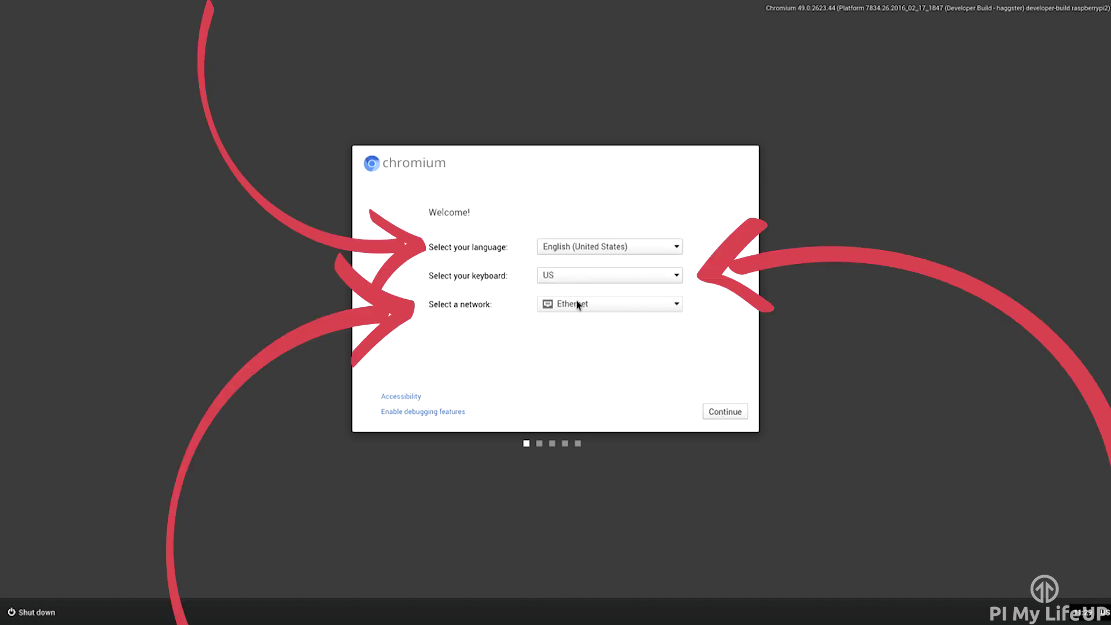
click(671, 249)
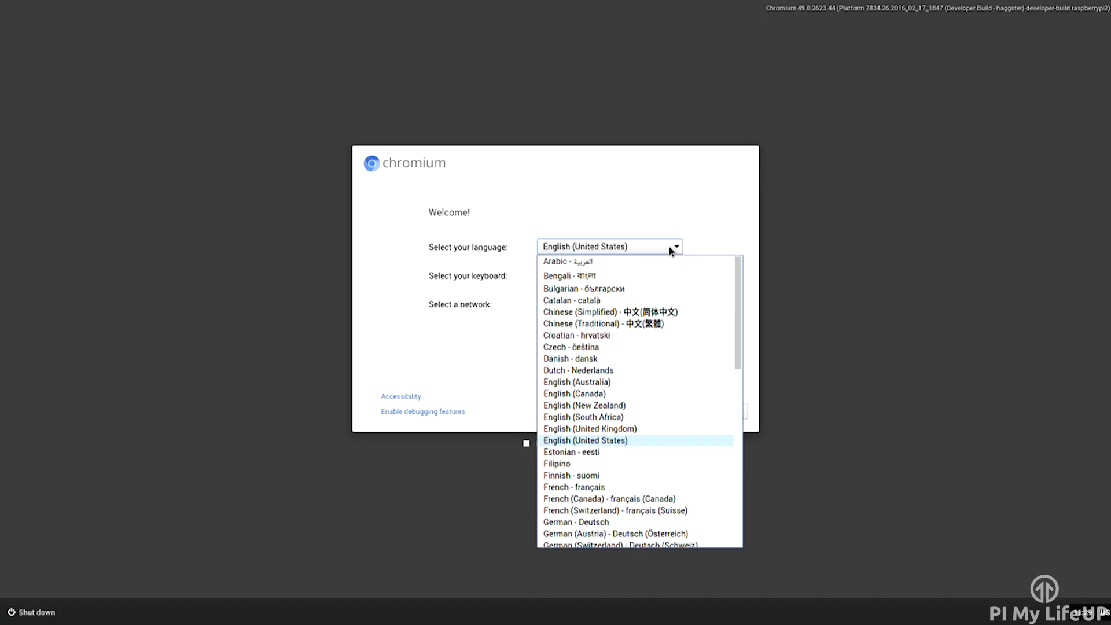
click(573, 382)
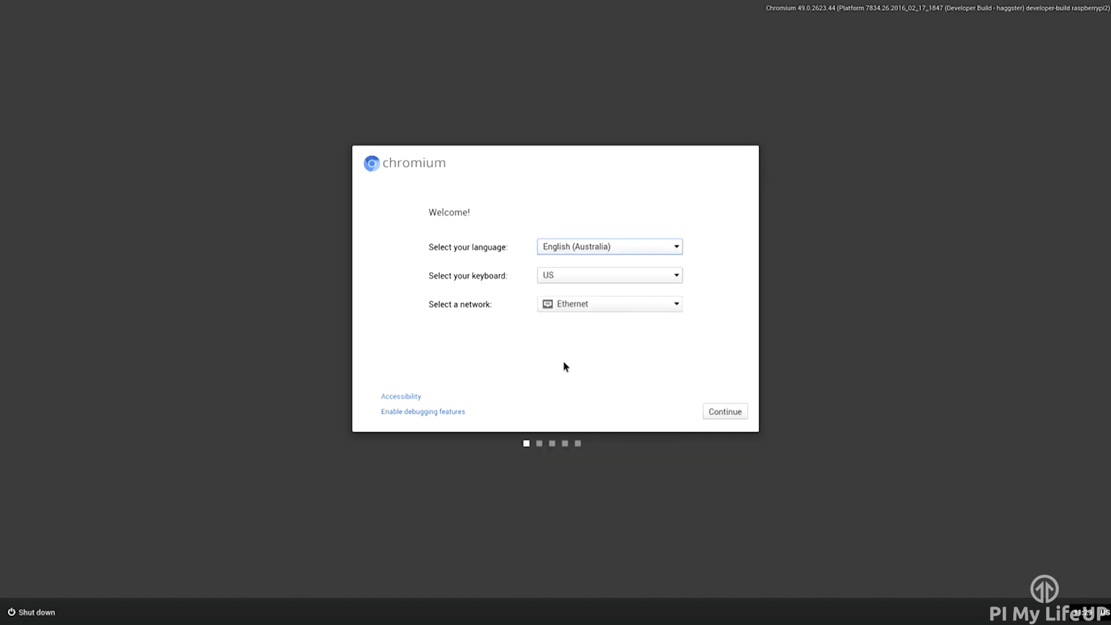
click(573, 277)
click(572, 297)
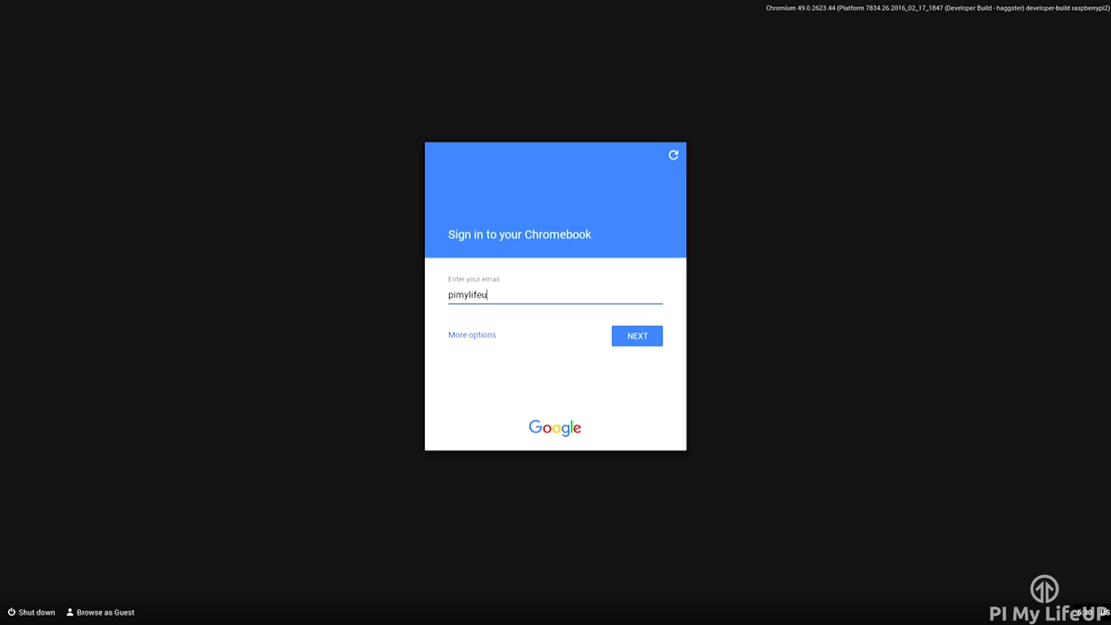
Submit the Google account's Gmail address and enter the account password.
text(@)
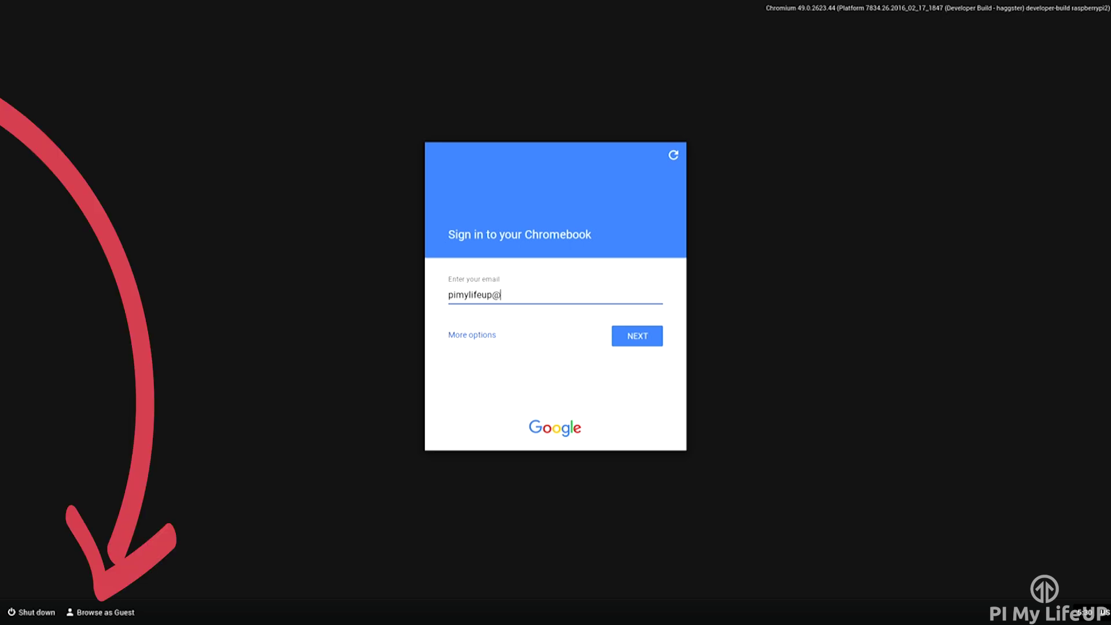
text(gmail.com)
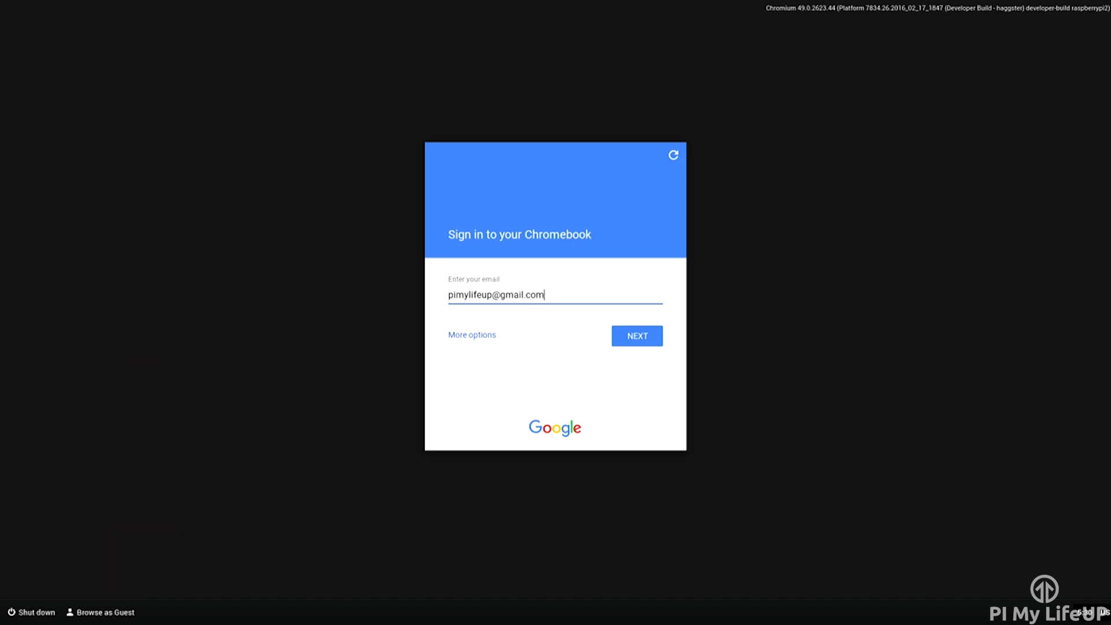
key(Return)
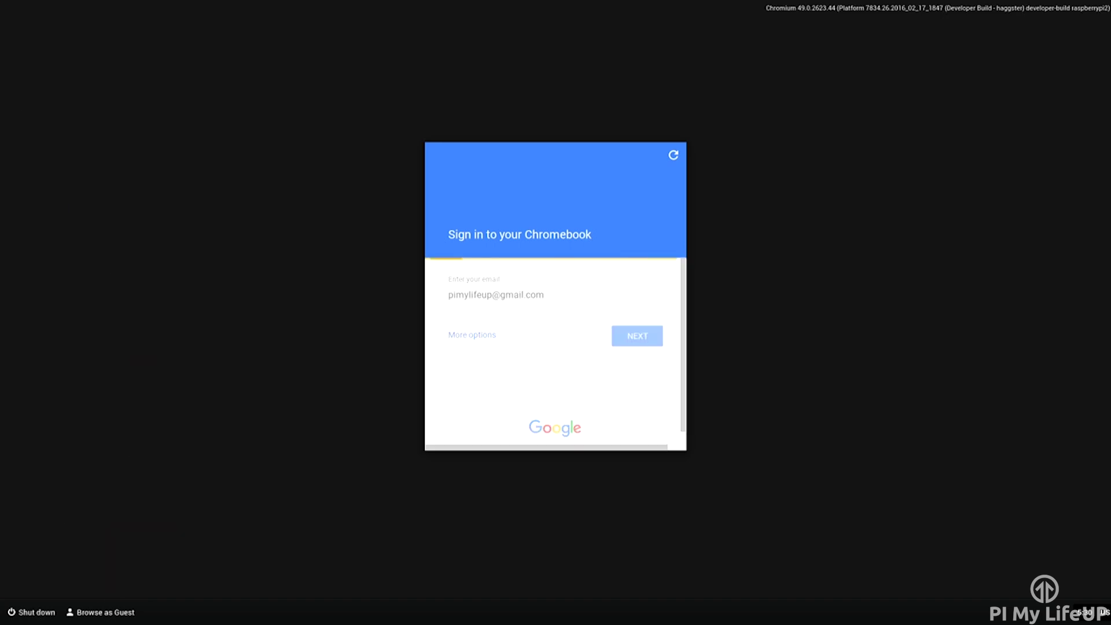
text(•••)
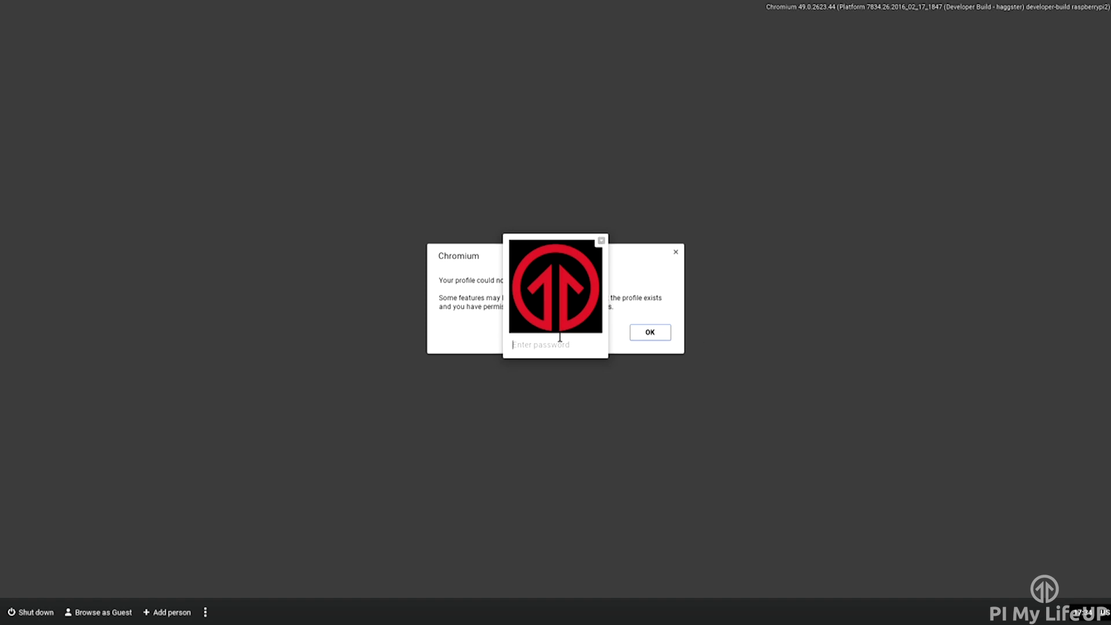
text(•••)
Sign in, dismiss the profile error, and load pimylifeup.com in the Chromium browser.
key(Return)
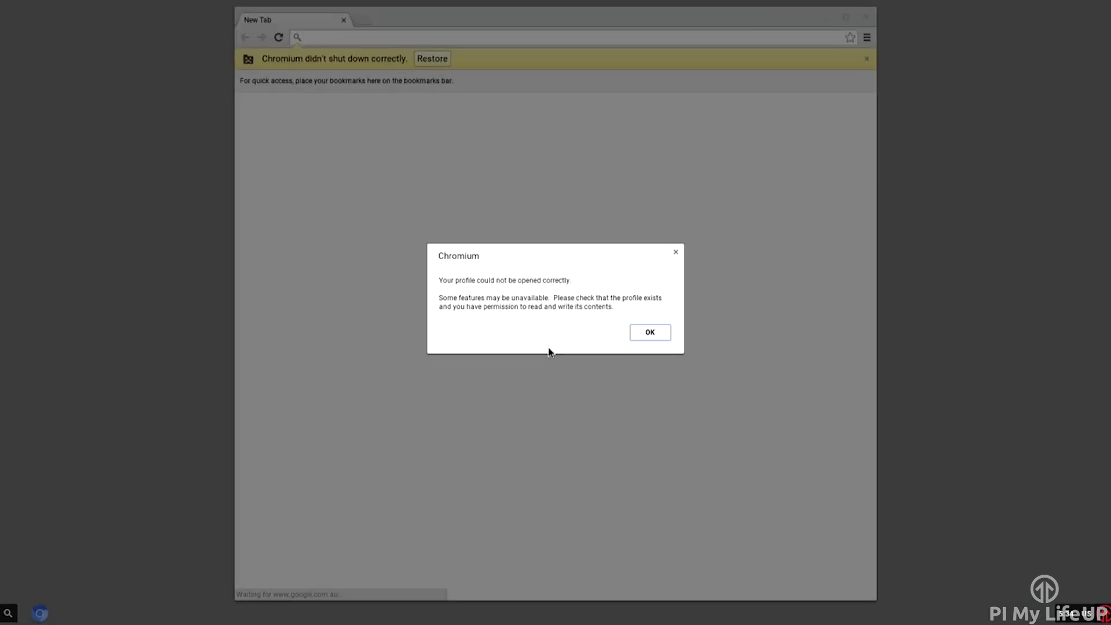
click(676, 252)
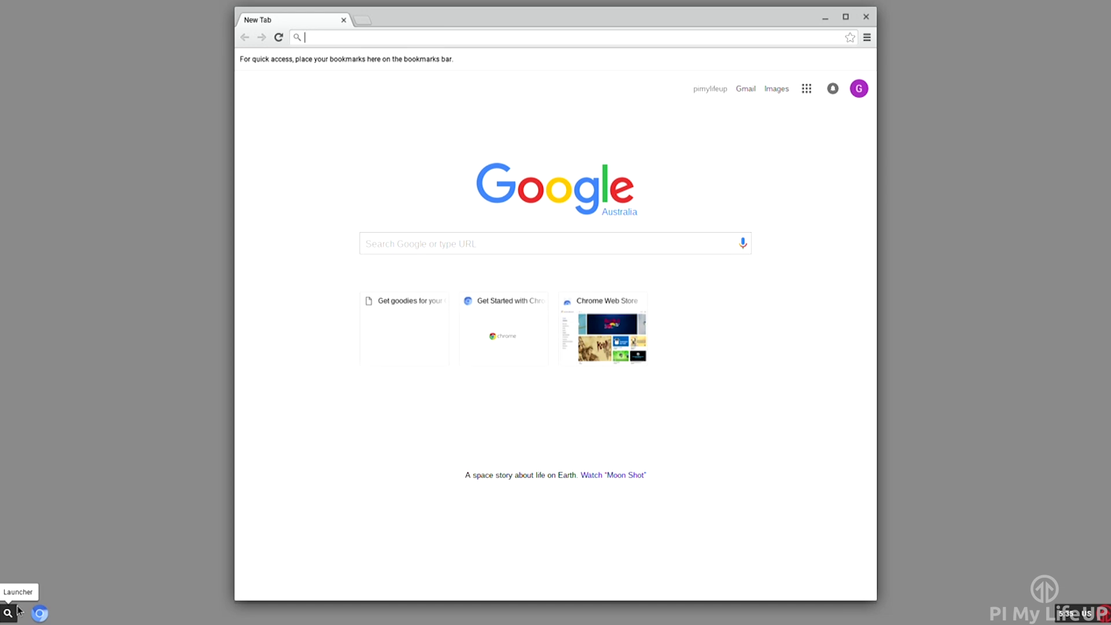
text(pimylifeup.co)
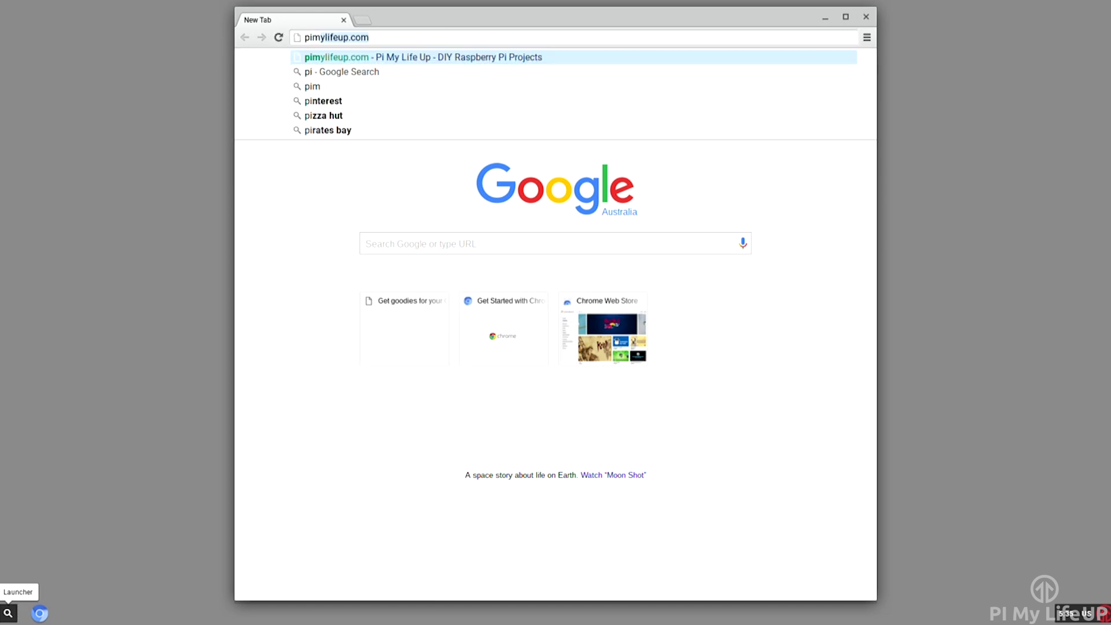
text(m)
key(Return)
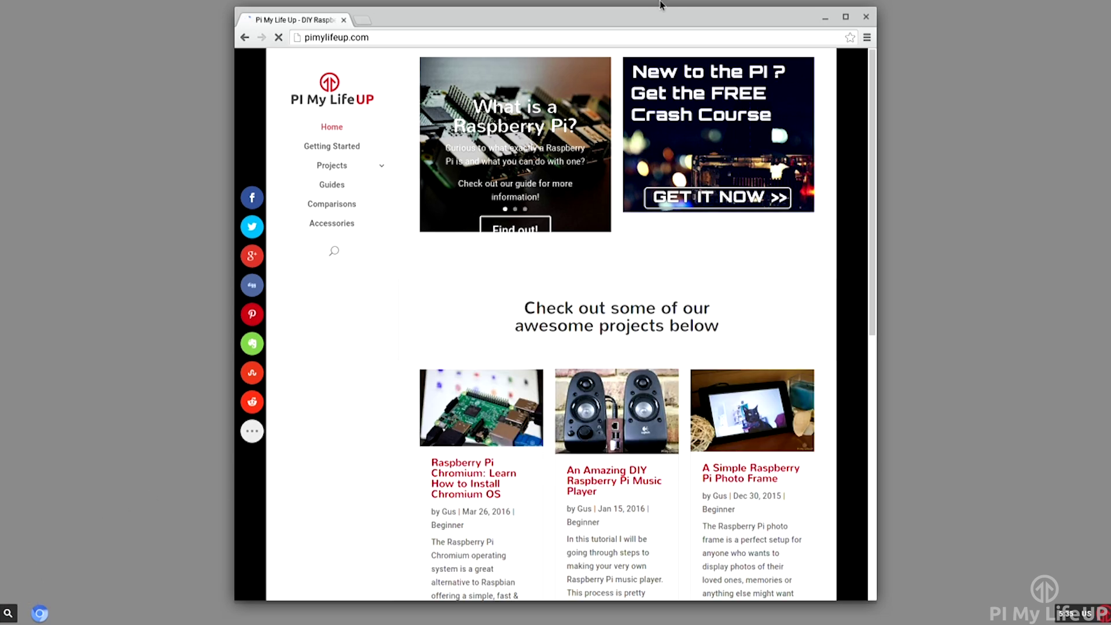
mouse_move(626, 22)
mouse_down()
mouse_move(623, 48)
mouse_move(622, 13)
mouse_up()
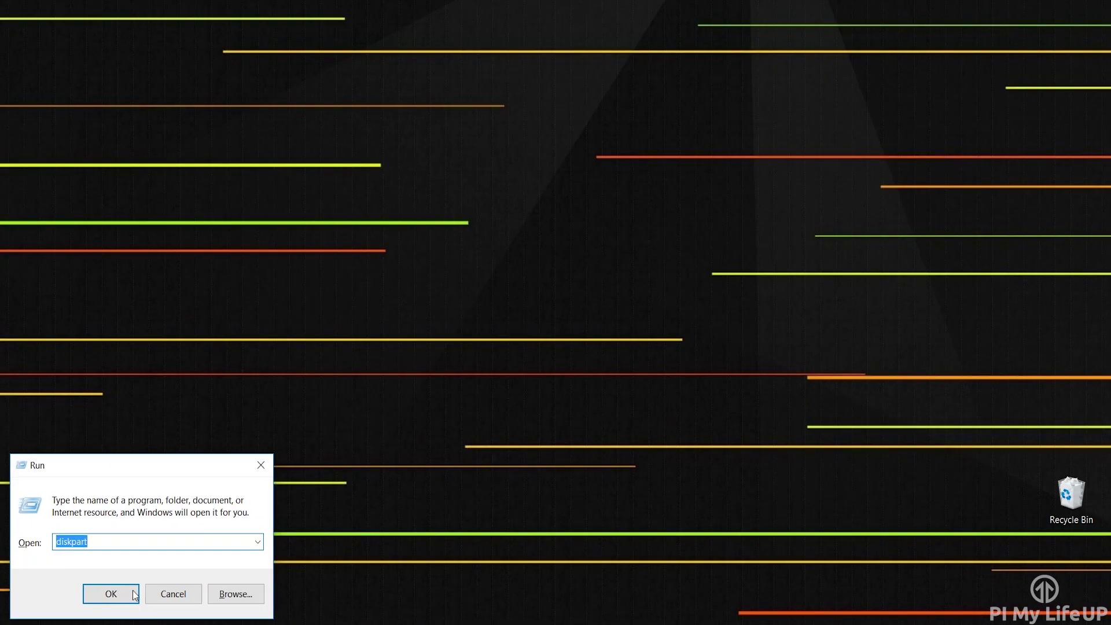
Launch DiskPart and list all volumes on the computer.
click(134, 595)
drag(449, 128, 610, 124)
text(list)
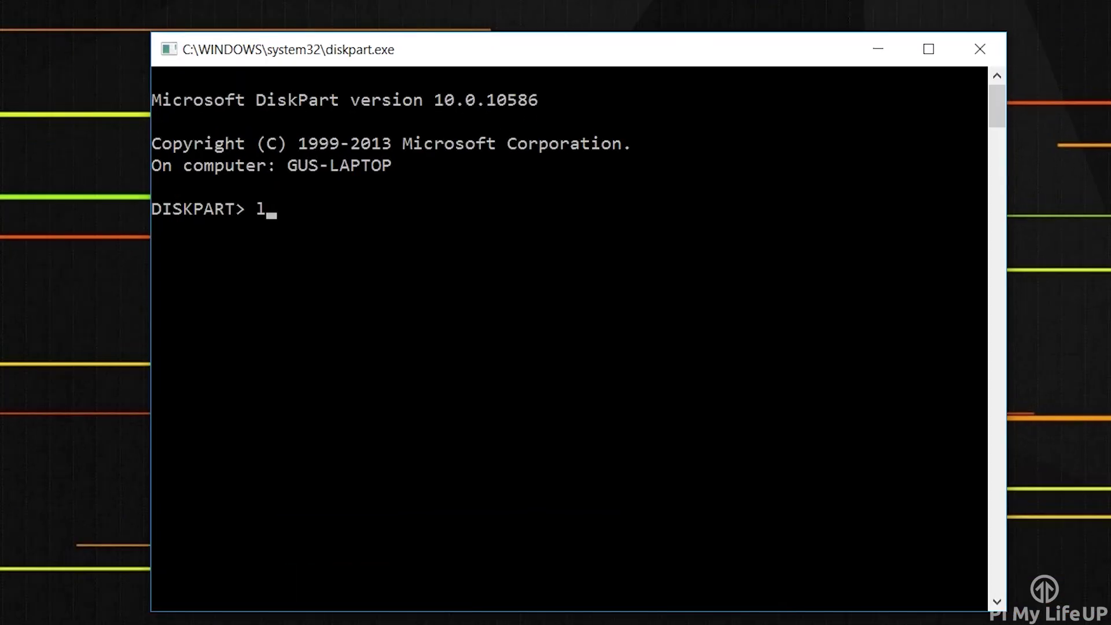
text( volume)
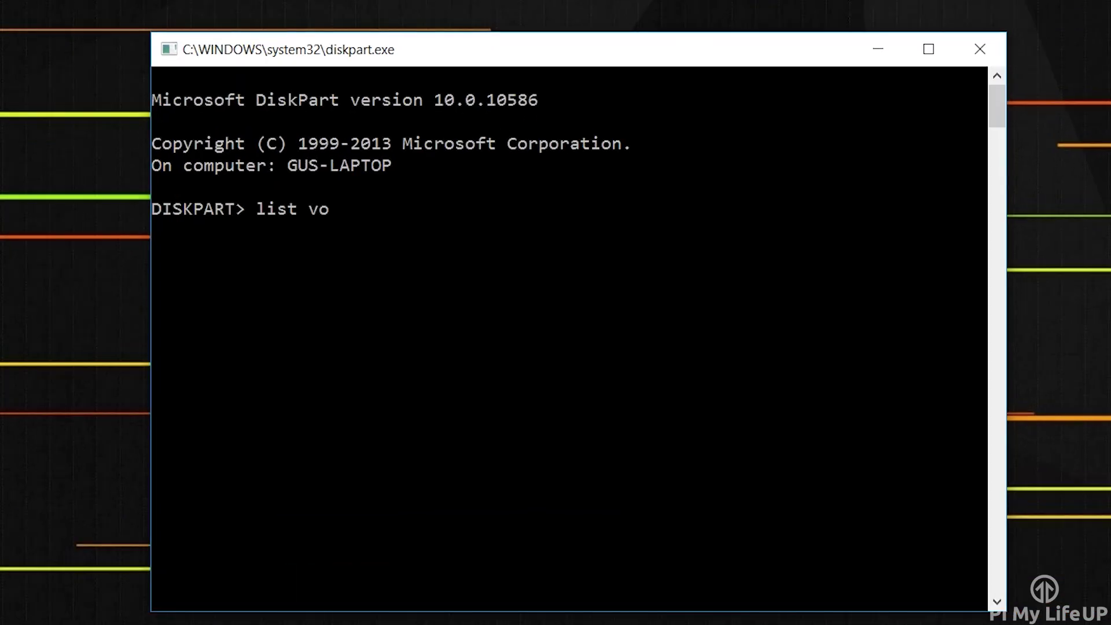
key(Return)
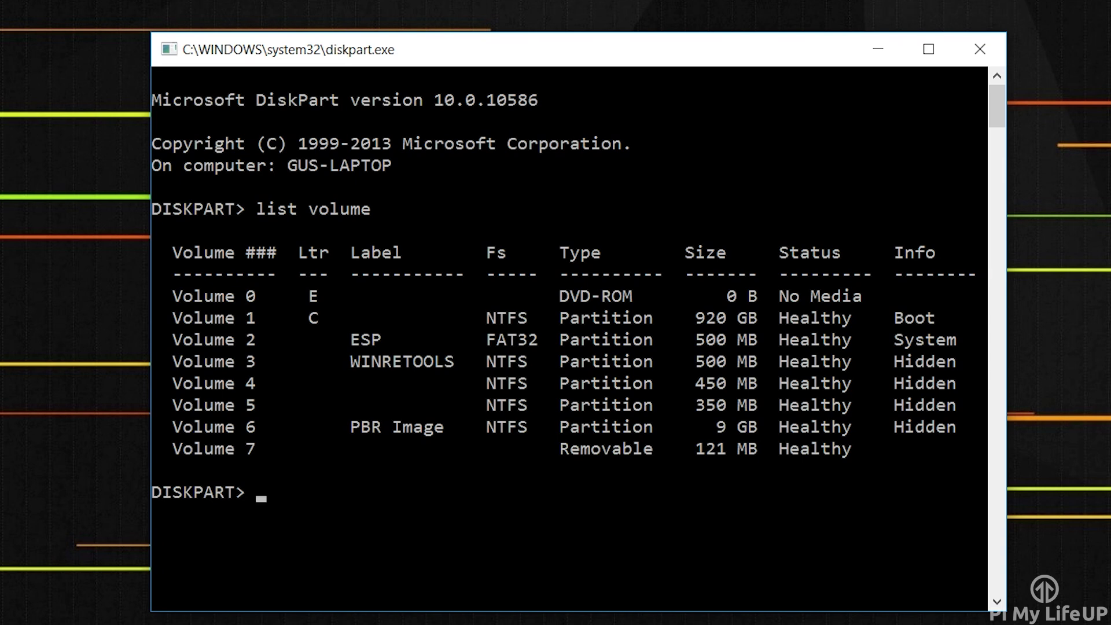
Select volume 7, the 121 MB removable card, and run clean on it.
text(select vo)
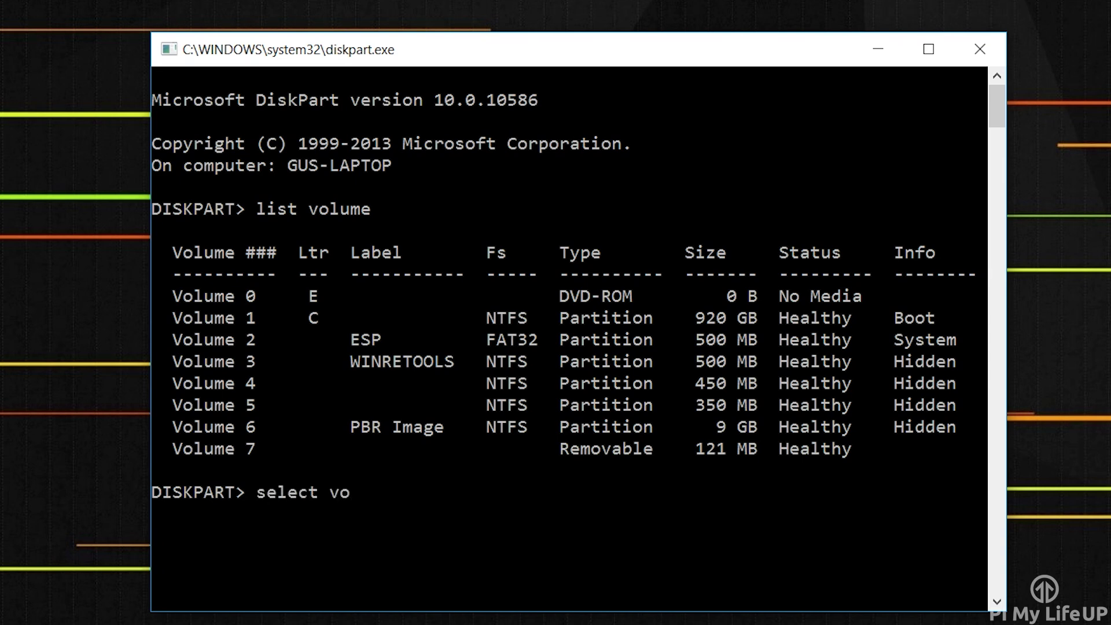
text(lume 7)
key(Return)
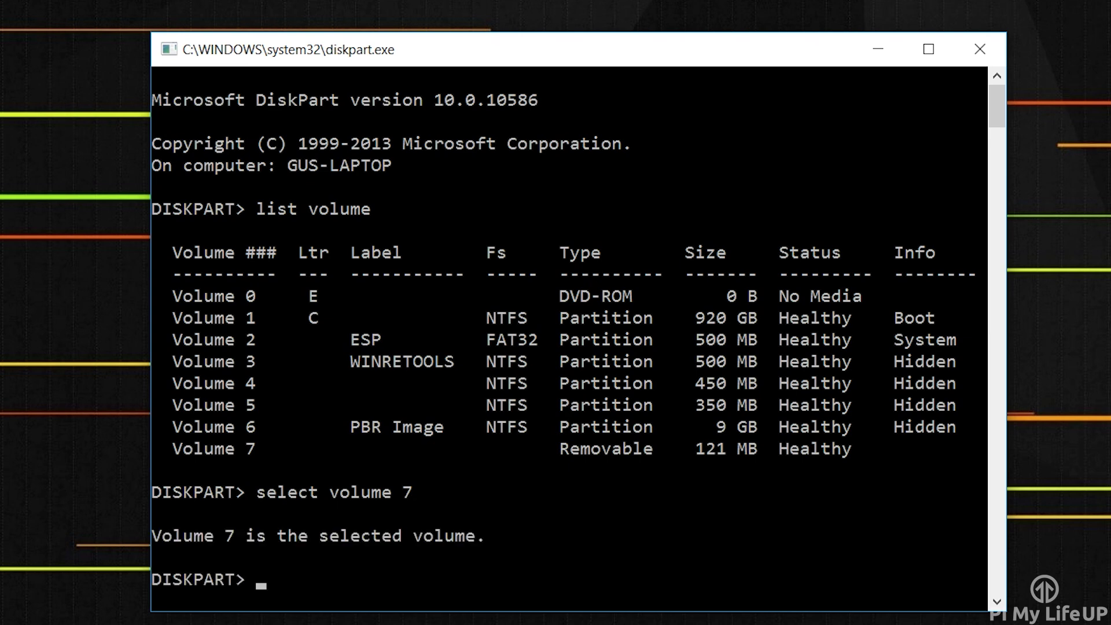
text(clean)
key(Return)
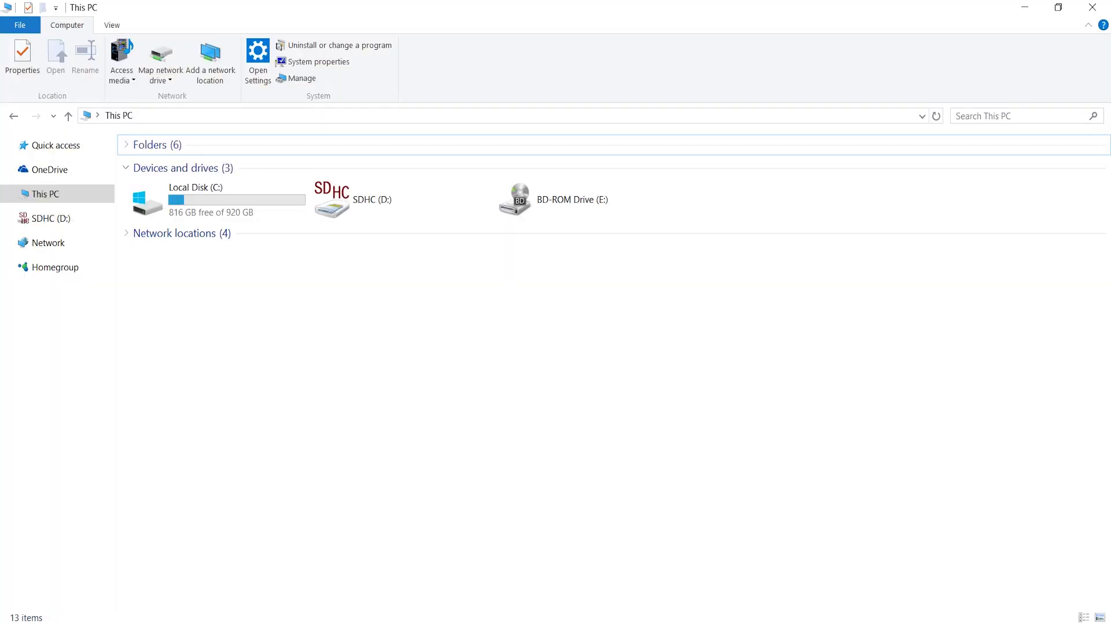
Quick-format the 29.7 GB SDHC card in drive D:, confirming both prompts and the completion message.
click(370, 199)
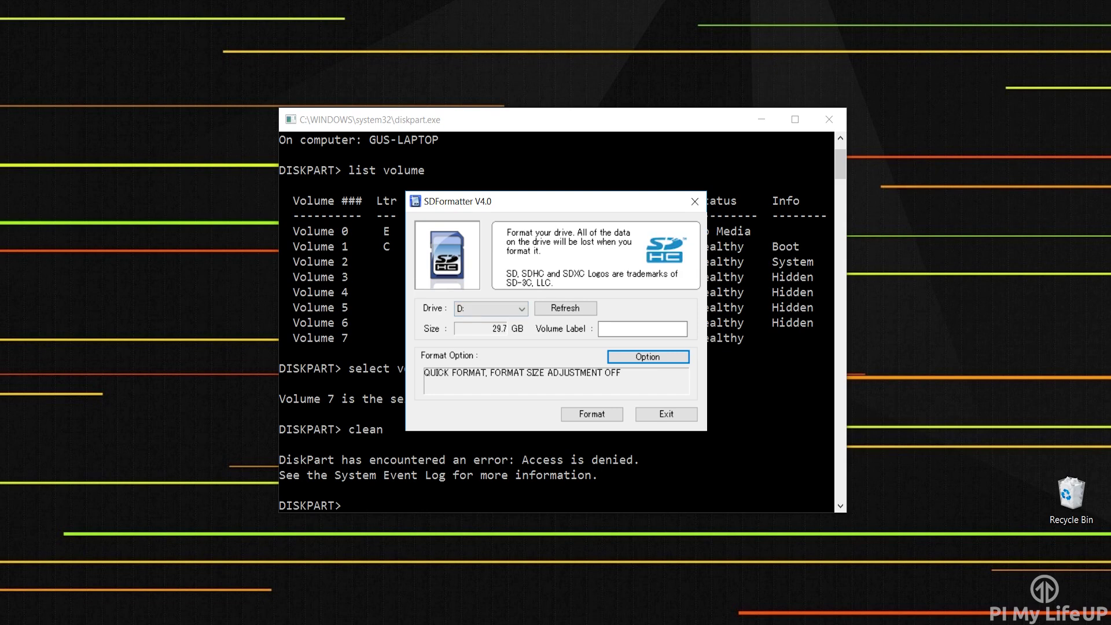
click(591, 413)
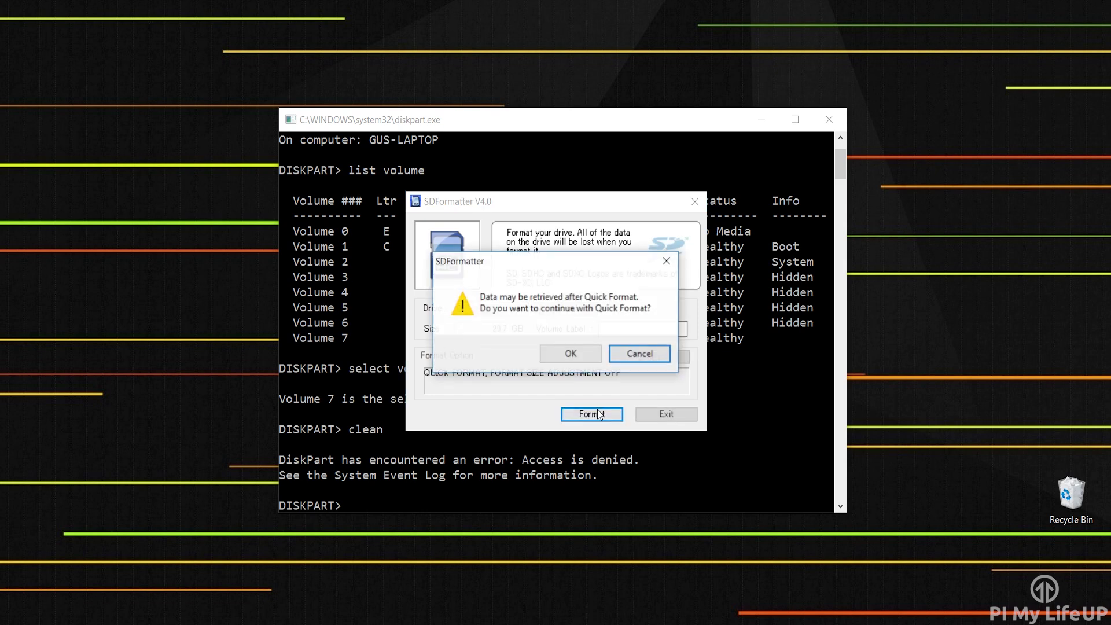
click(566, 350)
click(565, 352)
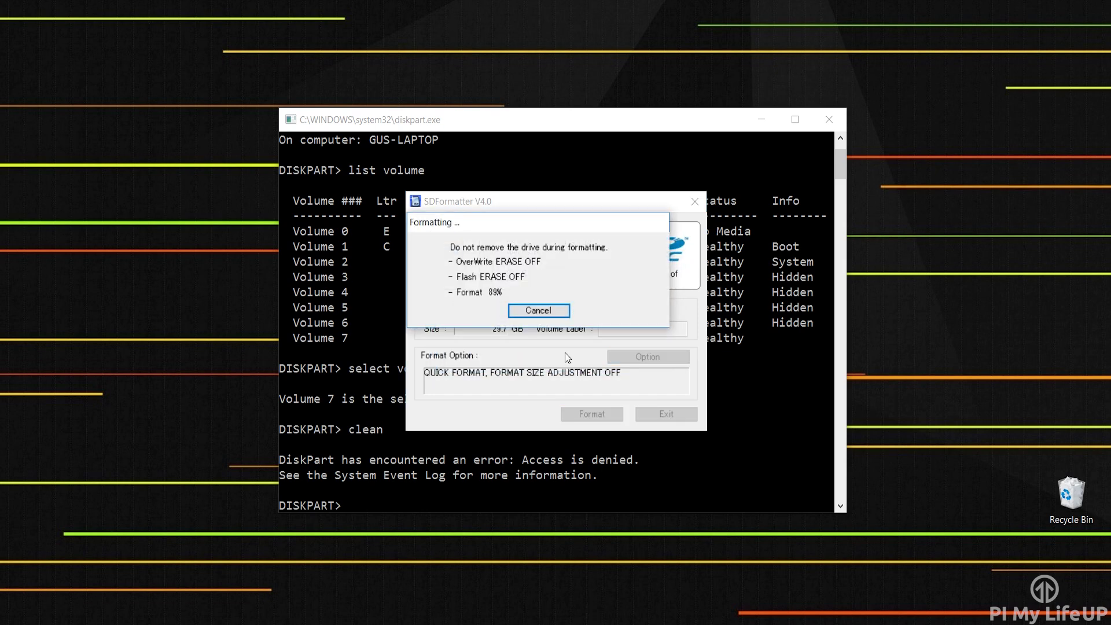
click(665, 382)
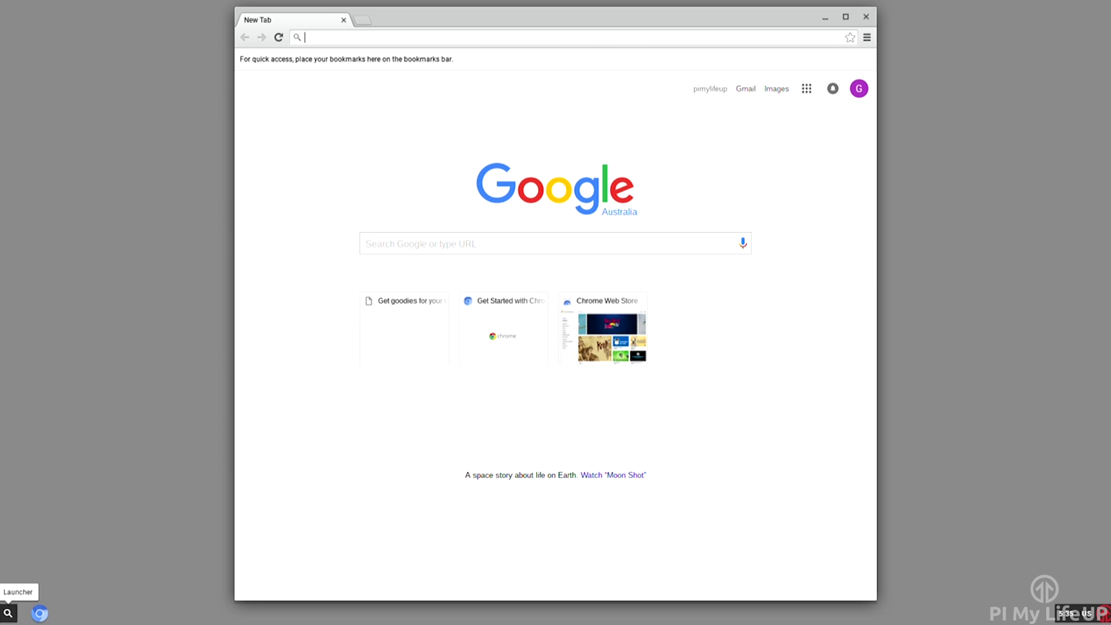
Load pimylifeup.com in Chromium and stretch the browser window to the screen's right edge.
text(pimylifeup.com)
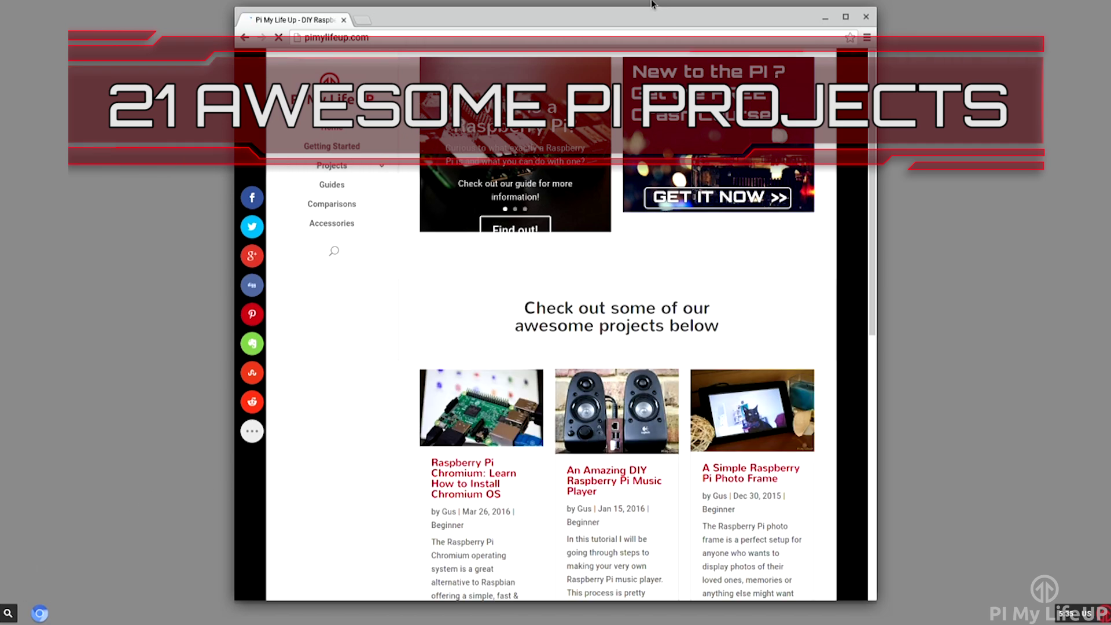
drag(624, 10, 620, 1)
drag(881, 286, 1110, 286)
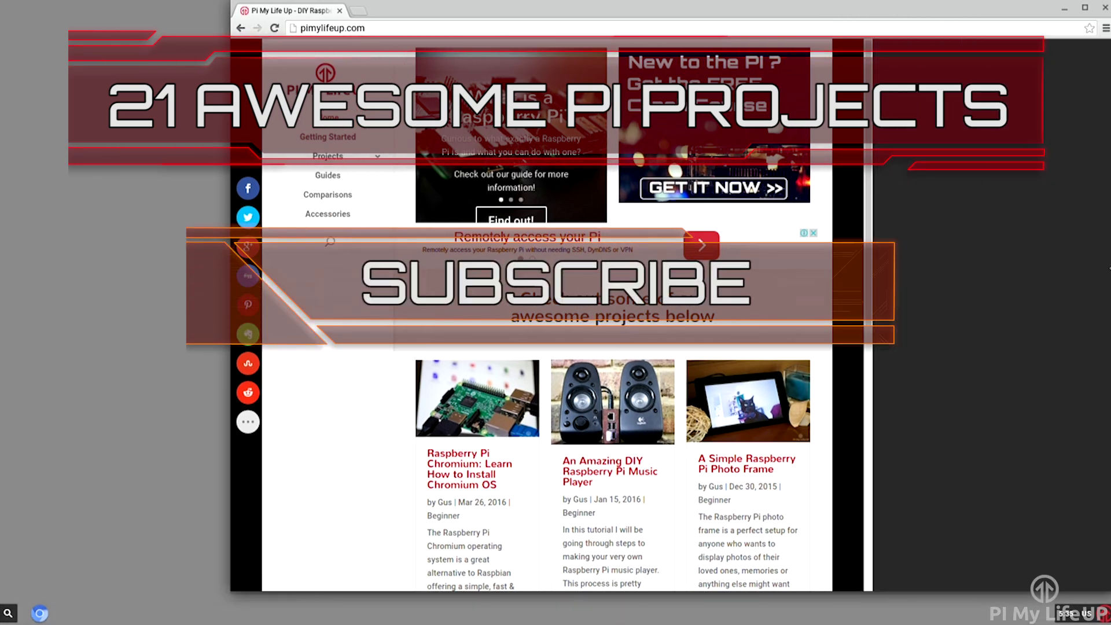